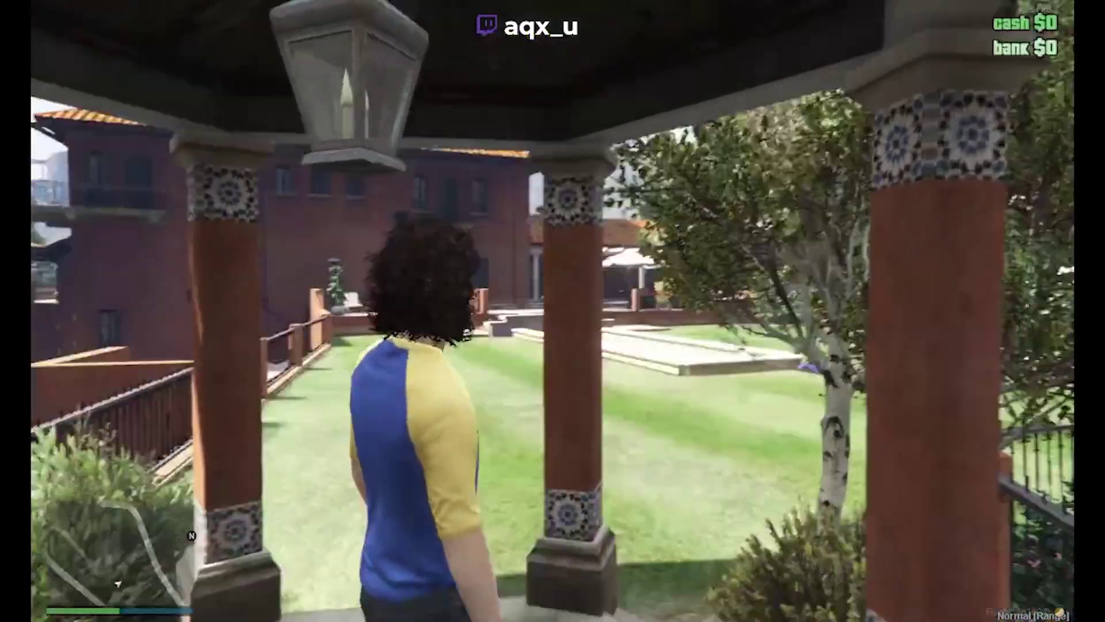
Walk the character out onto the lawn and bring up the phone's Camera app
{"action": "key", "text": "w"}
{"action": "key", "text": "w"}
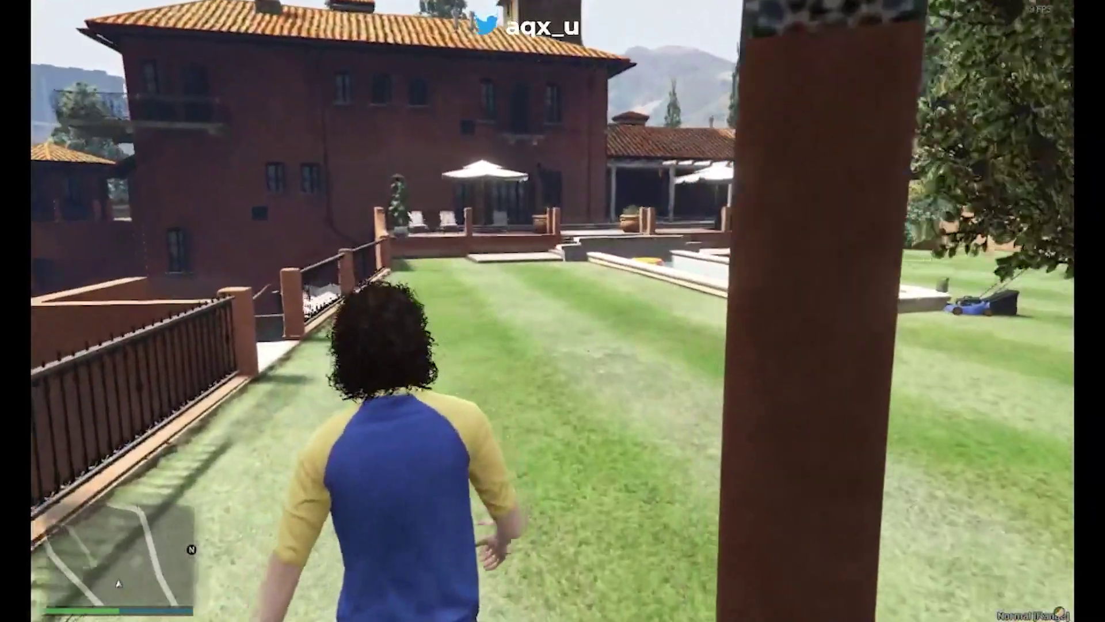
{"action": "key", "text": "Up"}
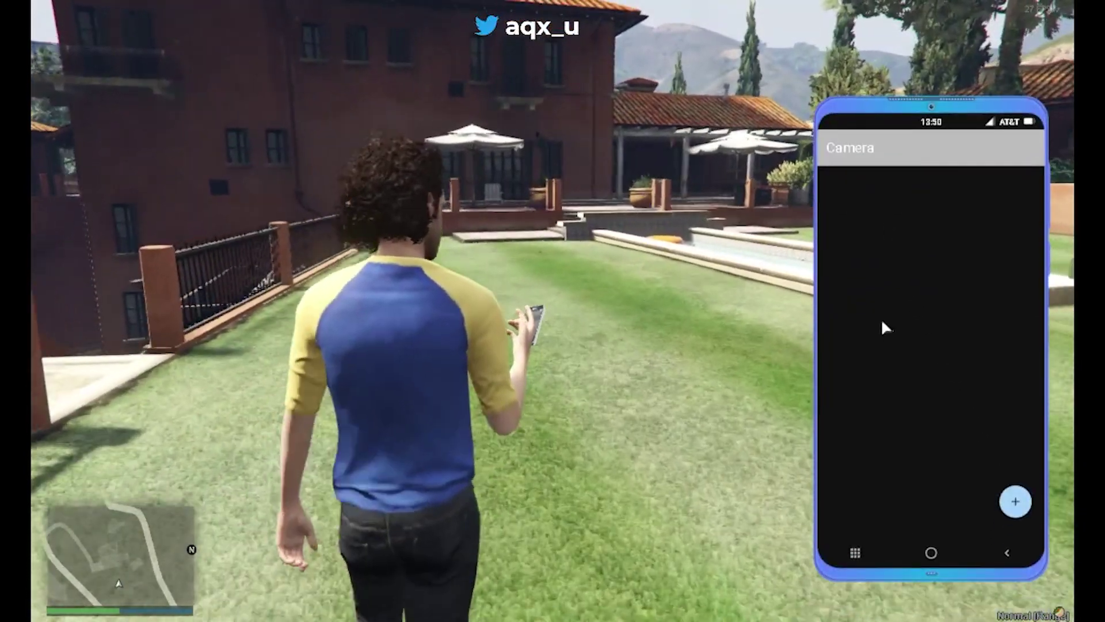
{"action": "key", "text": "d"}
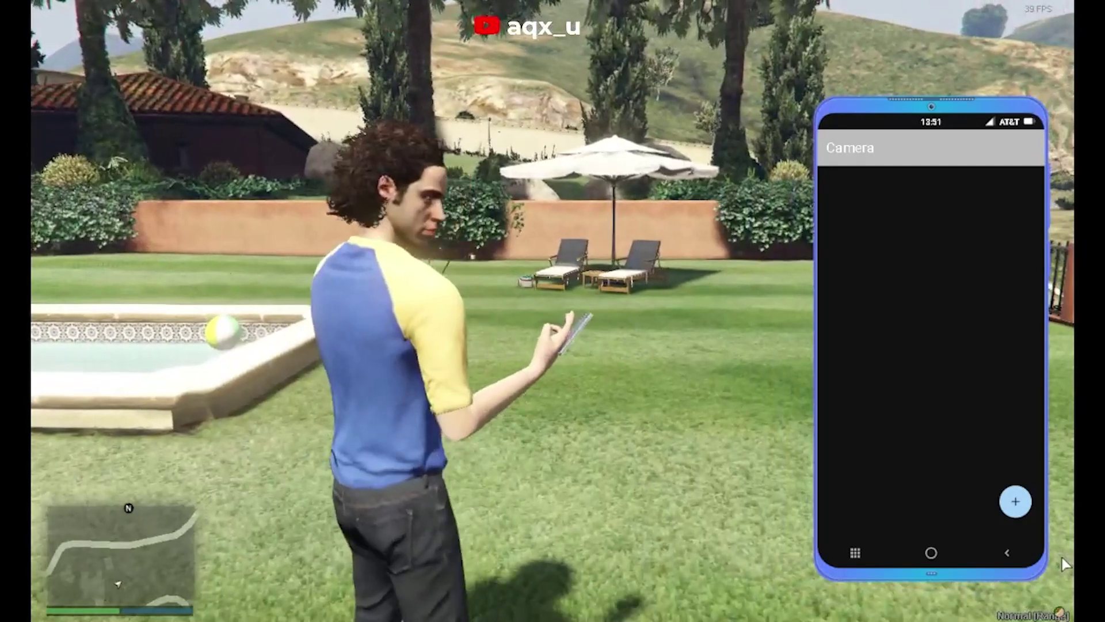
{"action": "key", "text": "s"}
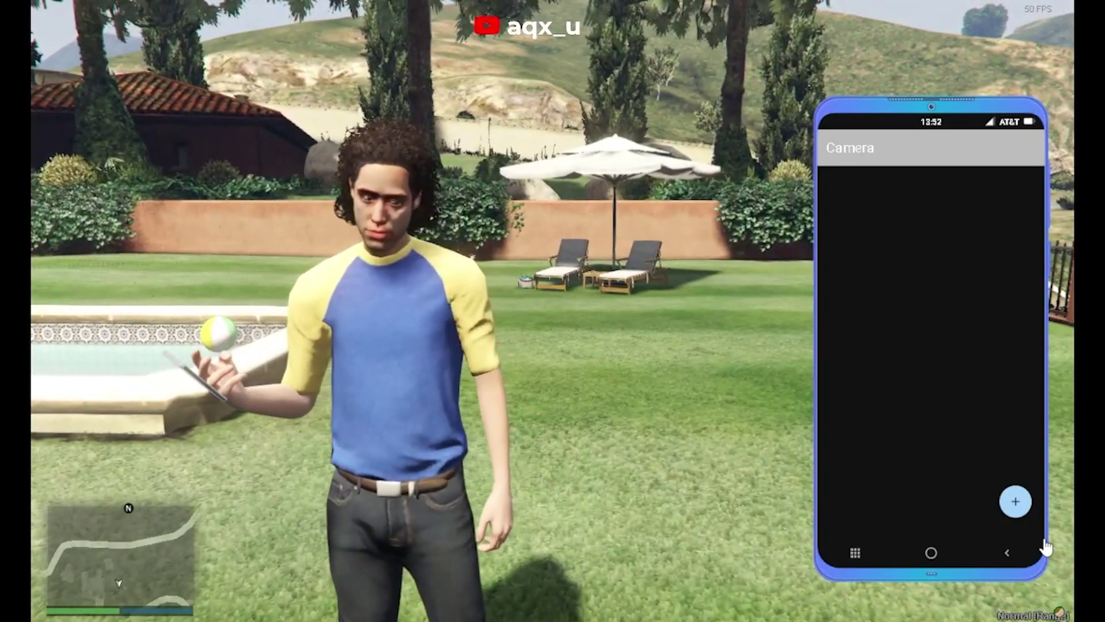
Test the phone's Camera app by starting a new photo in camera mode and returning to the phone
{"action": "left_click", "coordinate": [1012, 500]}
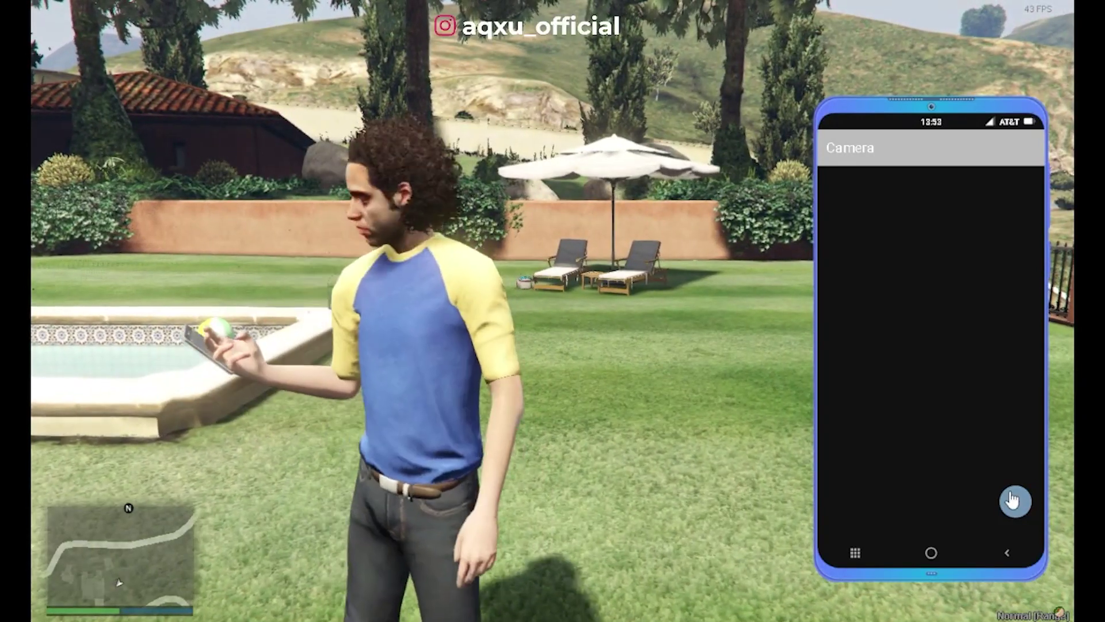
{"action": "left_click", "coordinate": [1013, 500]}
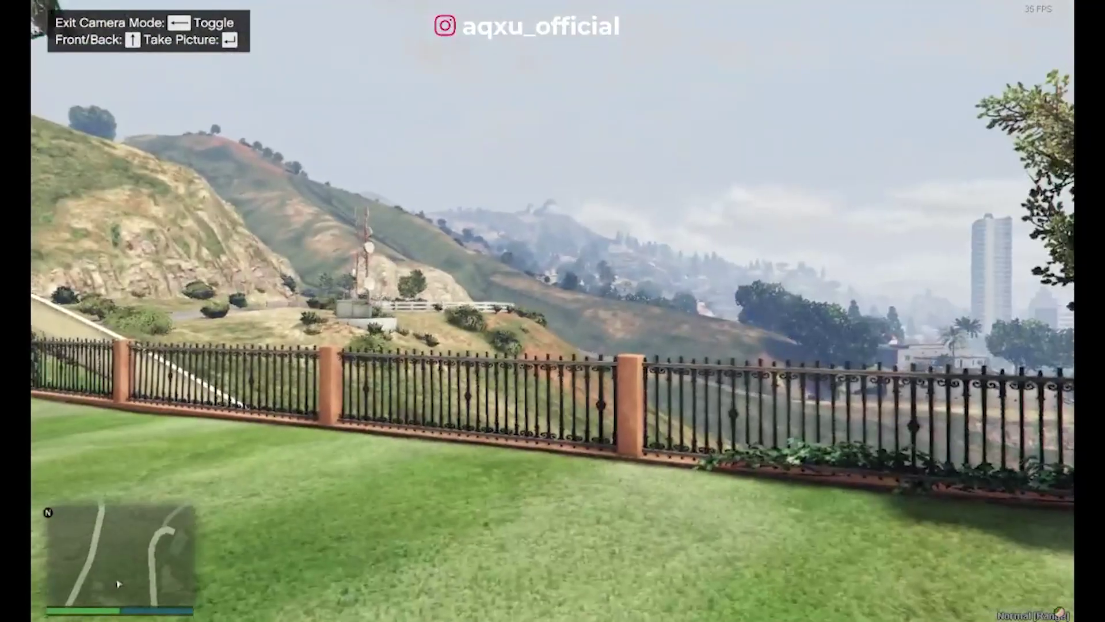
{"action": "key", "text": "BackSpace"}
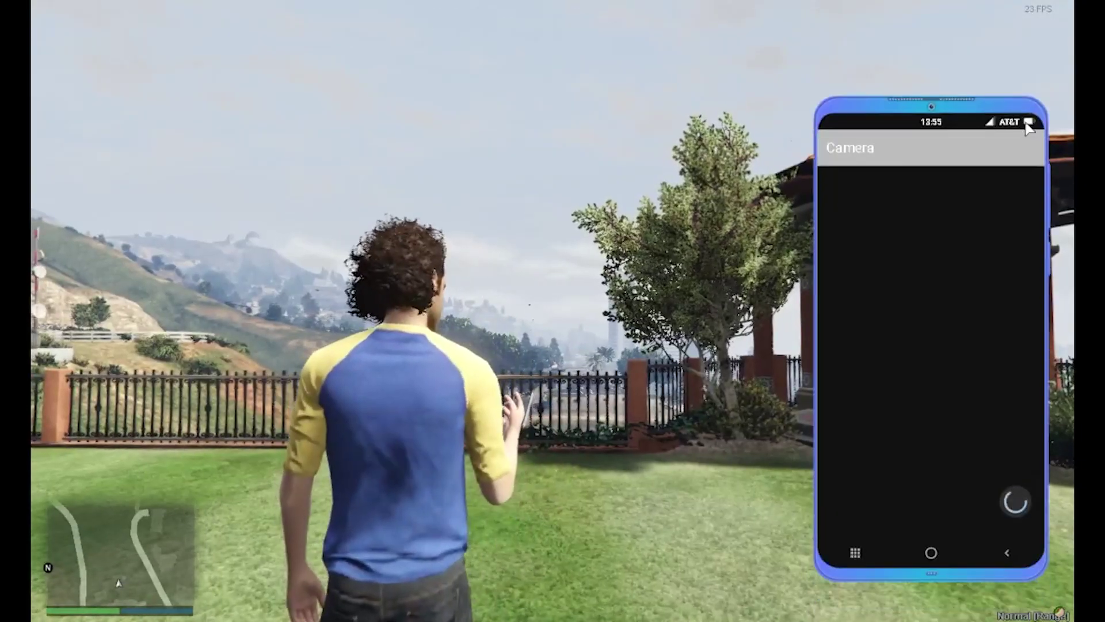
{"action": "left_click", "coordinate": [1014, 500]}
{"action": "left_click_drag", "start_coordinate": [905, 483], "coordinate": [878, 468]}
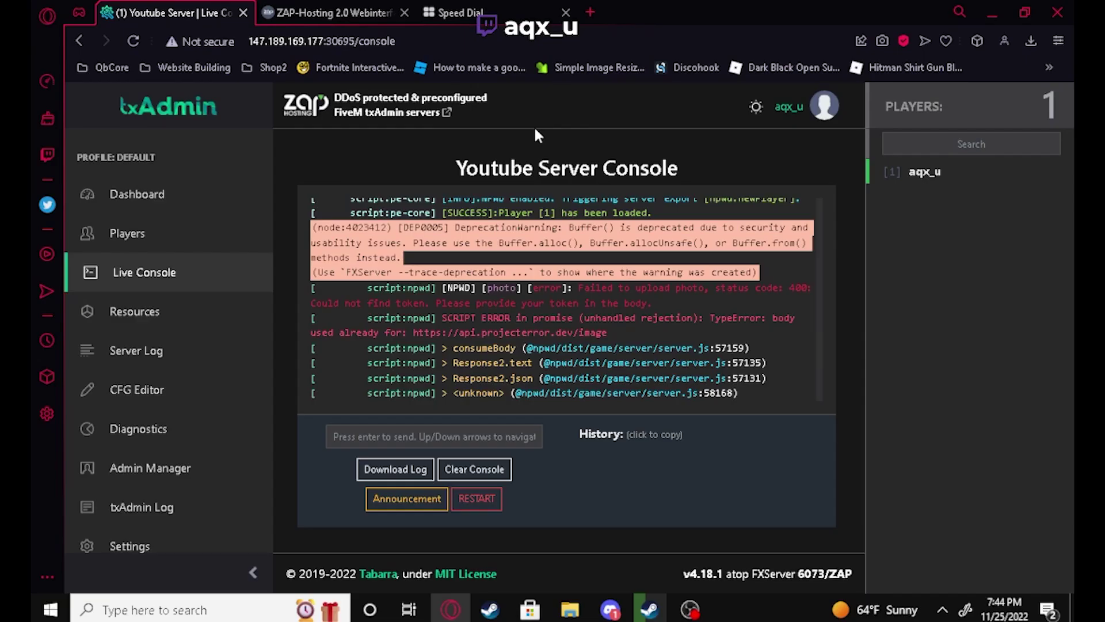
Open the project-error/npwd GitHub repository in a new browser tab and go from its README to the installation documentation
{"action": "left_click", "coordinate": [596, 15]}
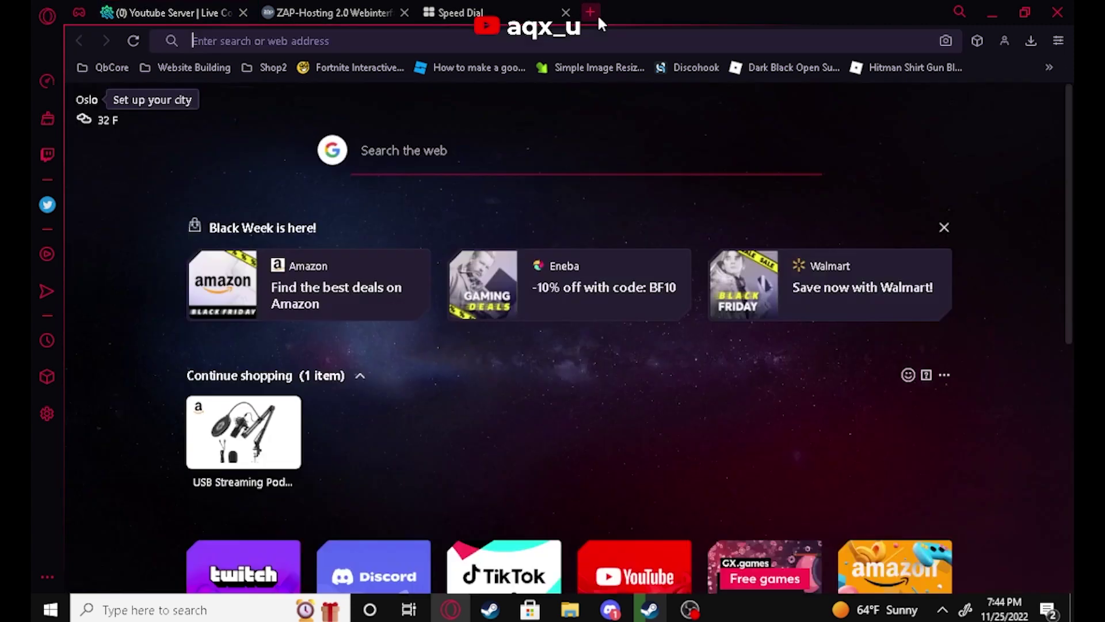
{"action": "type", "text": "npwd"}
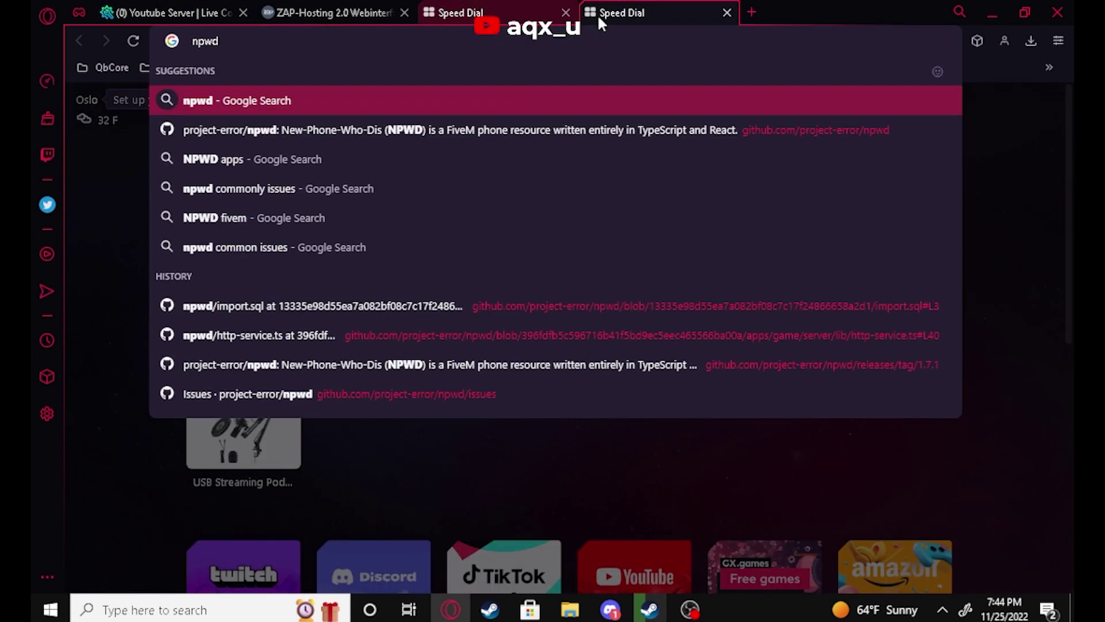
{"action": "key", "text": "Return"}
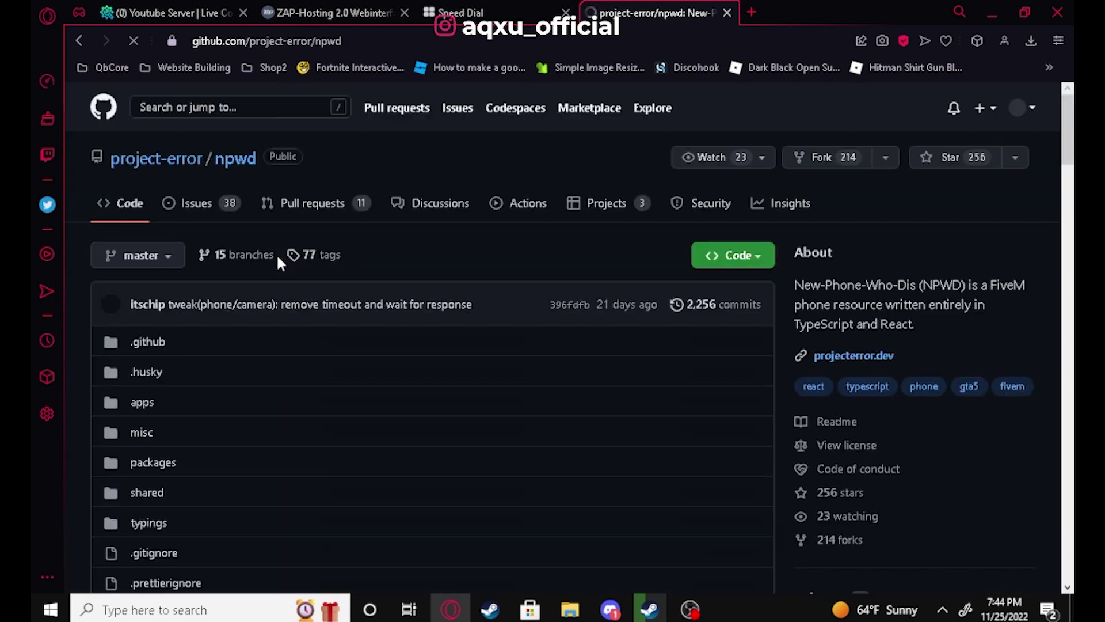
{"action": "scroll", "coordinate": [155, 184], "scroll_direction": "down", "scroll_amount": 20}
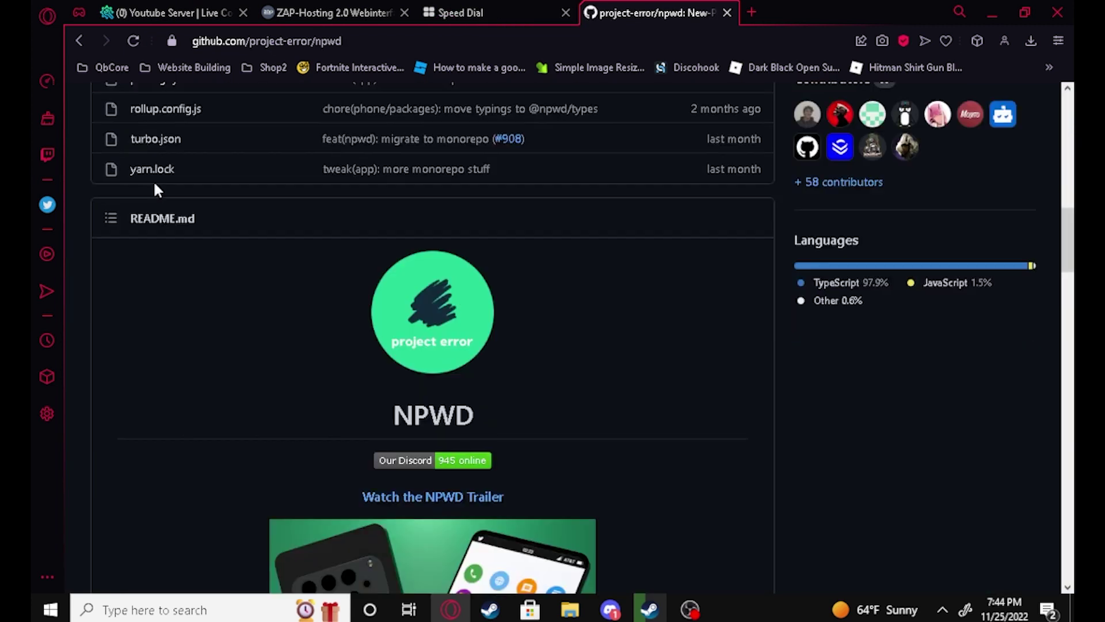
{"action": "scroll", "coordinate": [153, 189], "scroll_direction": "down", "scroll_amount": 5}
{"action": "left_click", "coordinate": [507, 197]}
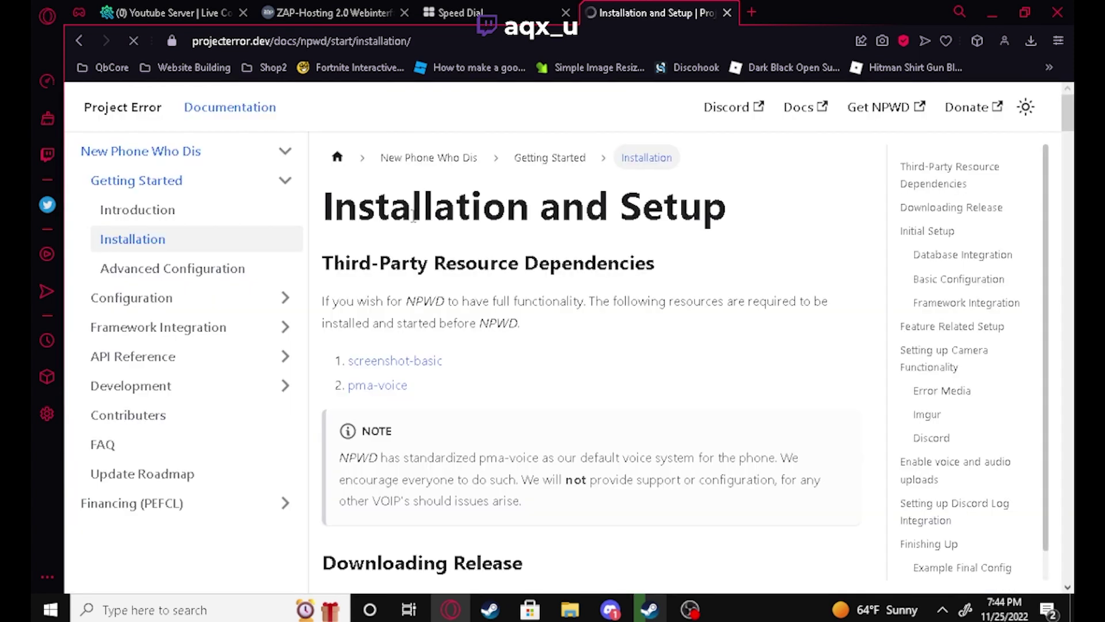
Go to the "Setting up Camera Functionality" section of the installation guide and examine the Error Media setup steps
{"action": "scroll", "coordinate": [416, 216], "scroll_direction": "down", "scroll_amount": 5}
{"action": "scroll", "coordinate": [413, 216], "scroll_direction": "down", "scroll_amount": 15}
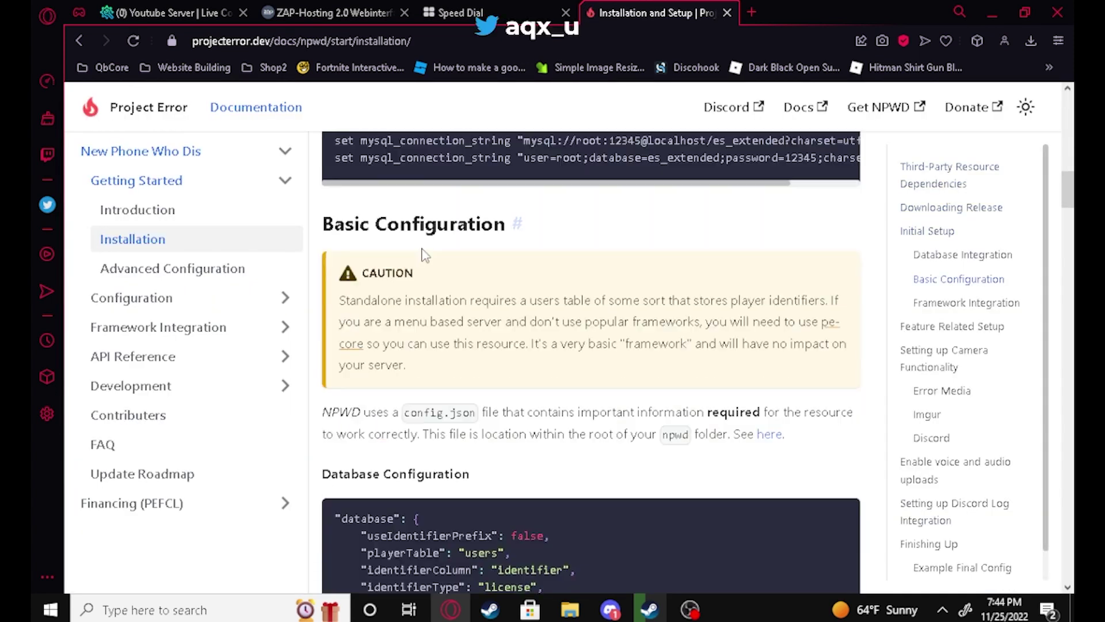
{"action": "scroll", "coordinate": [421, 251], "scroll_direction": "down", "scroll_amount": 15}
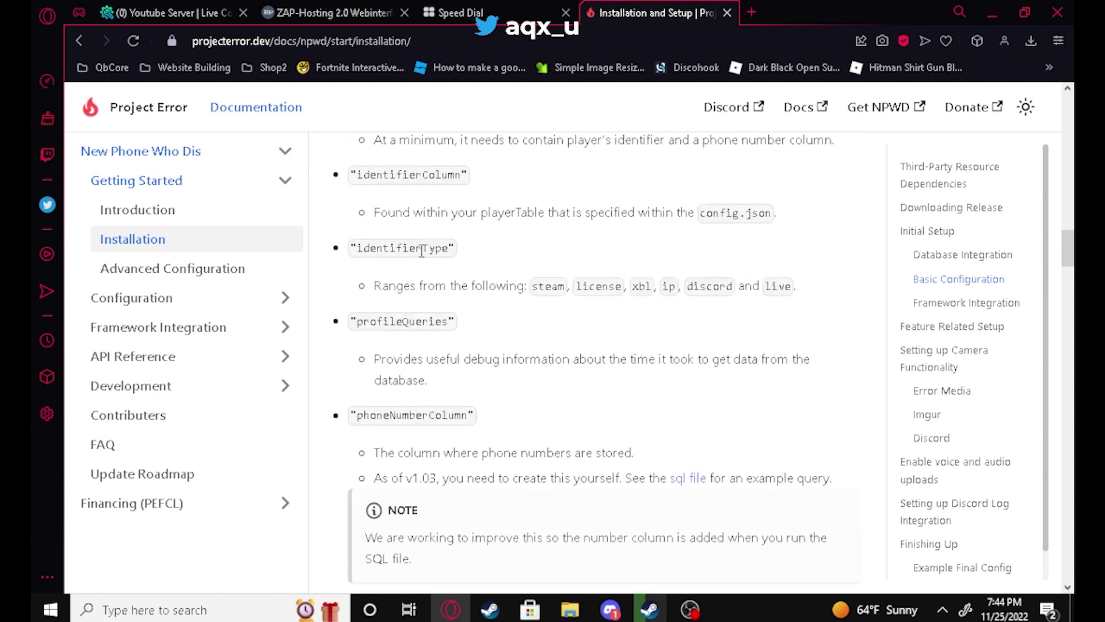
{"action": "scroll", "coordinate": [423, 256], "scroll_direction": "down", "scroll_amount": 5}
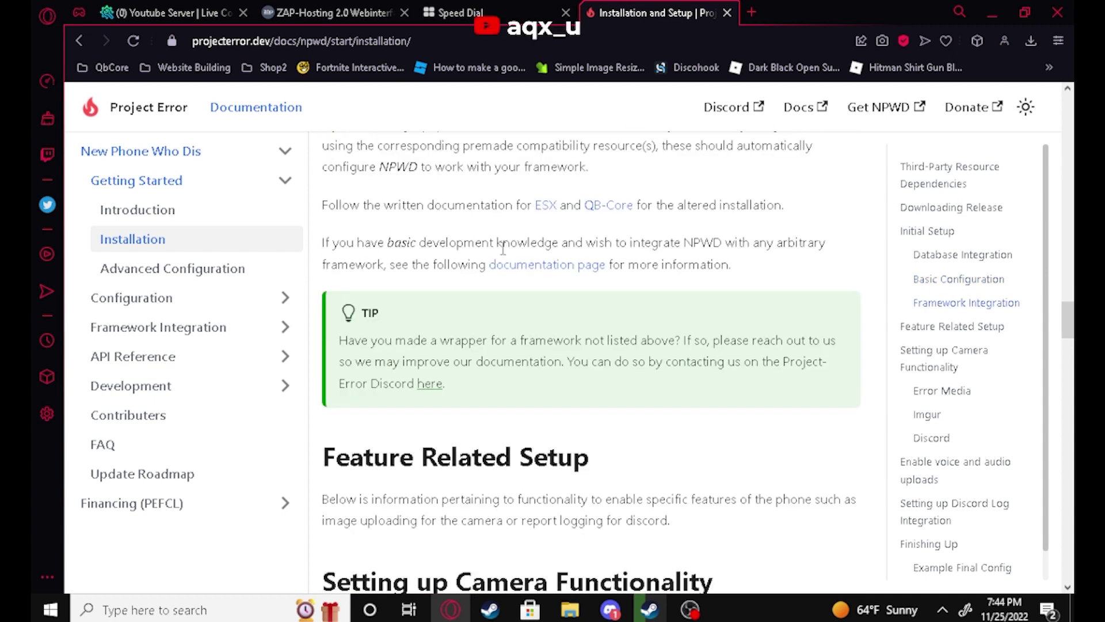
{"action": "left_click", "coordinate": [945, 367]}
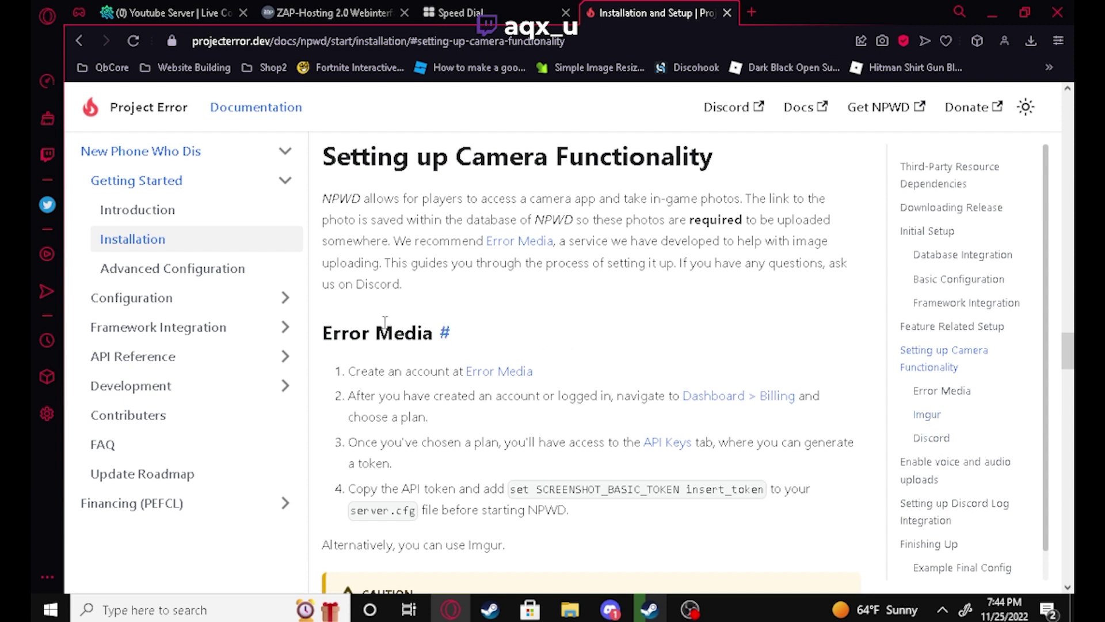
{"action": "left_click_drag", "start_coordinate": [326, 332], "coordinate": [432, 333]}
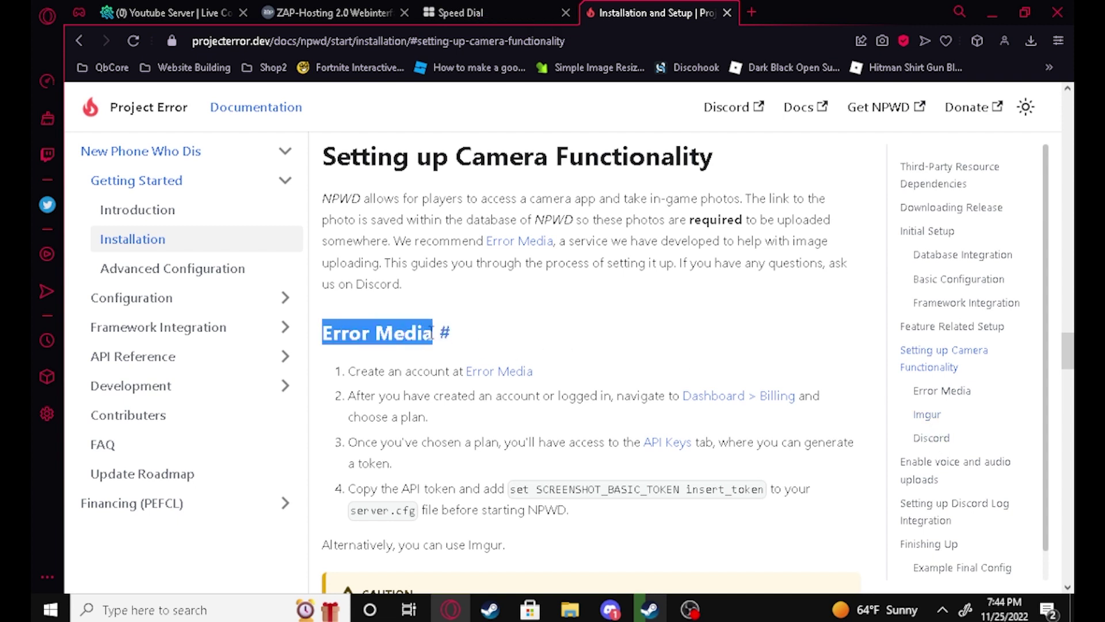
{"action": "left_click", "coordinate": [418, 263]}
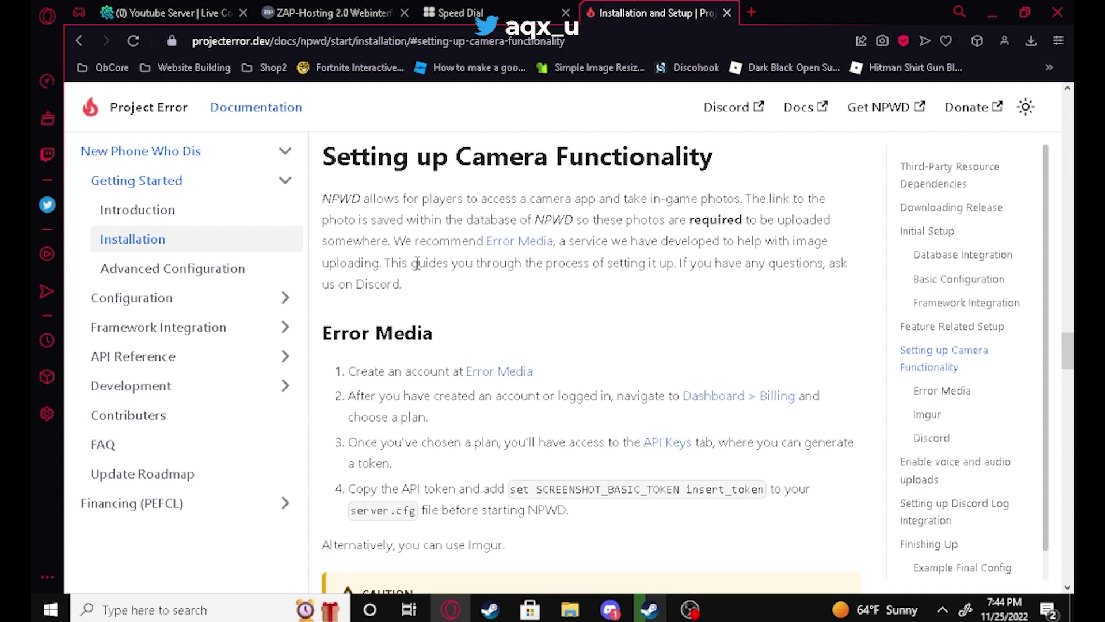
{"action": "left_click_drag", "start_coordinate": [600, 510], "coordinate": [348, 370]}
Go to the guide's Imgur instructions and open the linked Imgur application registration page in a new tab
{"action": "left_click", "coordinate": [937, 419]}
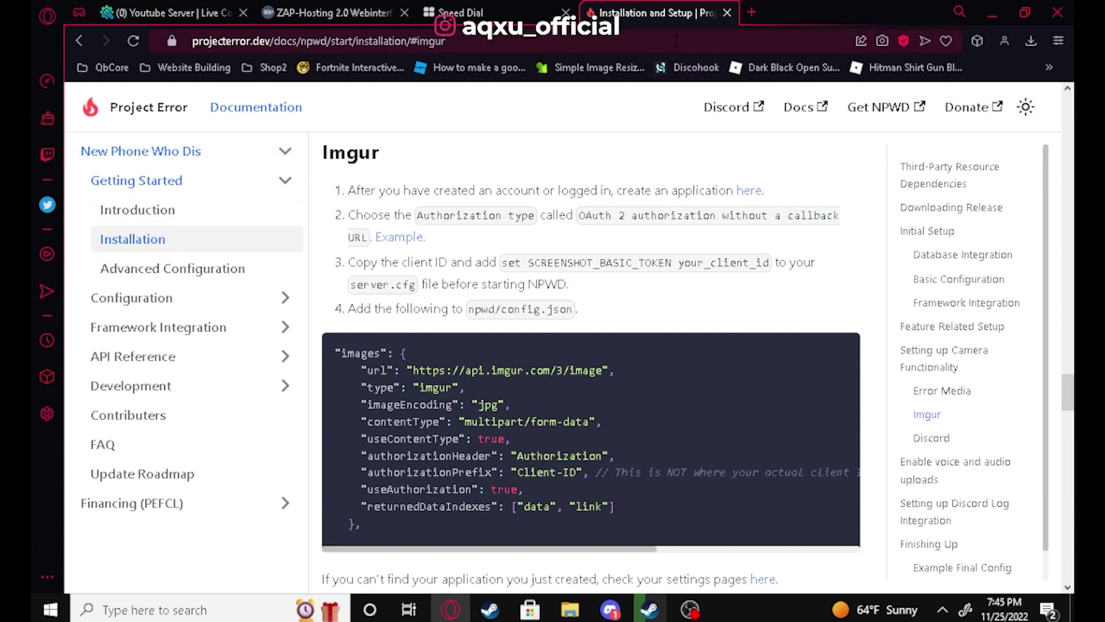
{"action": "left_click_drag", "start_coordinate": [347, 190], "coordinate": [617, 191]}
{"action": "left_click", "coordinate": [683, 185]}
{"action": "right_click", "coordinate": [748, 191]}
{"action": "left_click", "coordinate": [774, 206]}
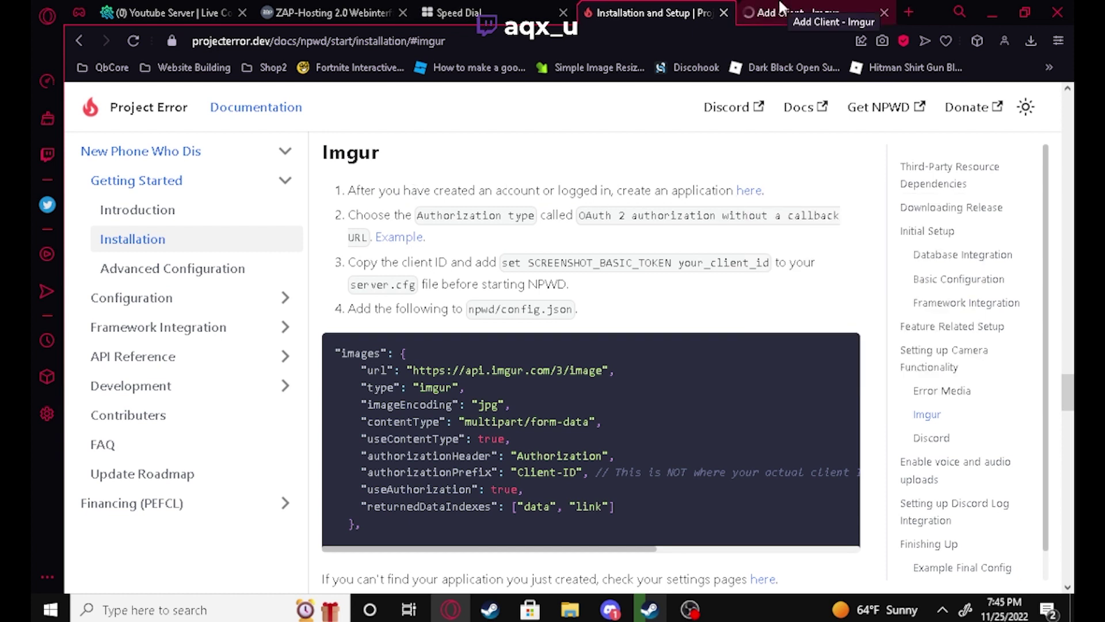
{"action": "left_click", "coordinate": [781, 8]}
{"action": "left_click", "coordinate": [662, 12]}
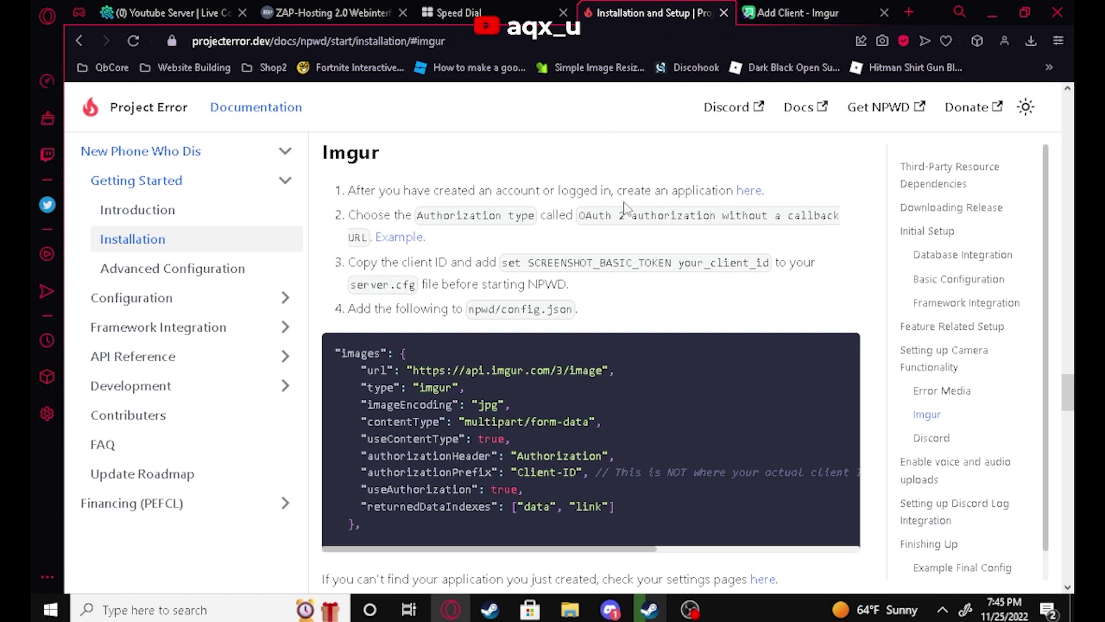
{"action": "left_click", "coordinate": [802, 8]}
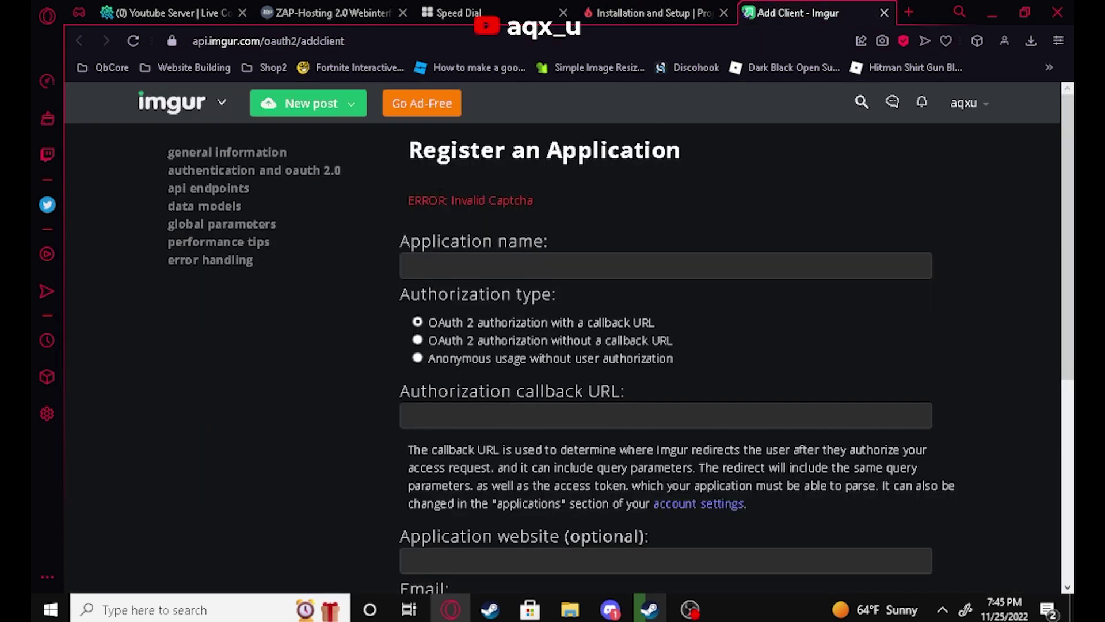
Enter the application name "youtube server images" with OAuth 2 authorization without a callback URL, review the remaining fields, and close the form
{"action": "left_click", "coordinate": [478, 256]}
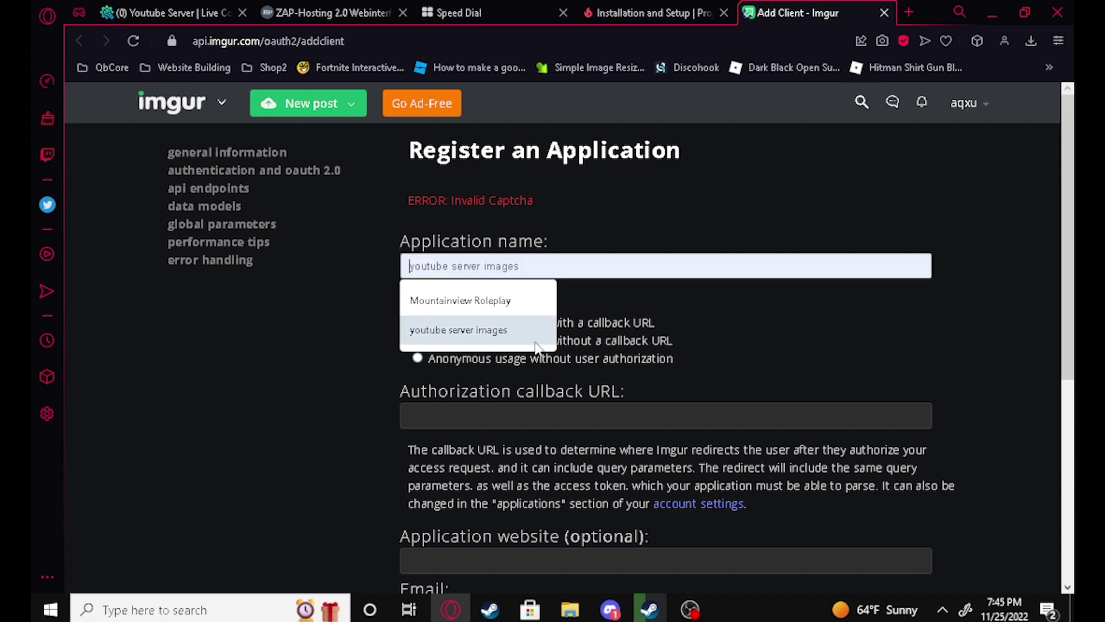
{"action": "left_click", "coordinate": [544, 327]}
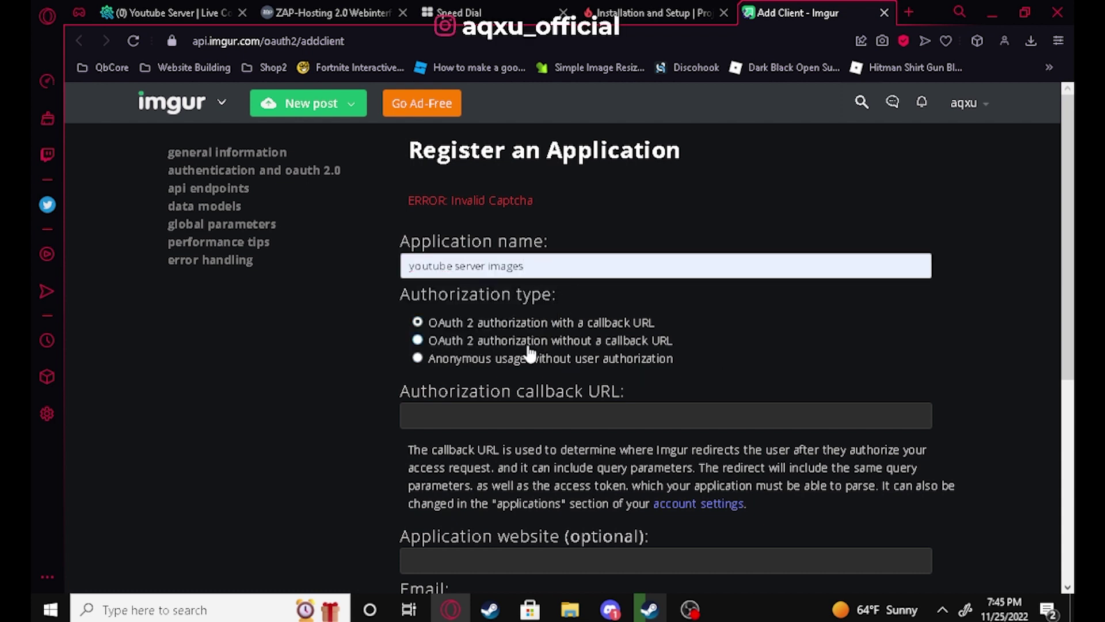
{"action": "left_click", "coordinate": [565, 341]}
{"action": "scroll", "coordinate": [565, 340], "scroll_direction": "down", "scroll_amount": 4}
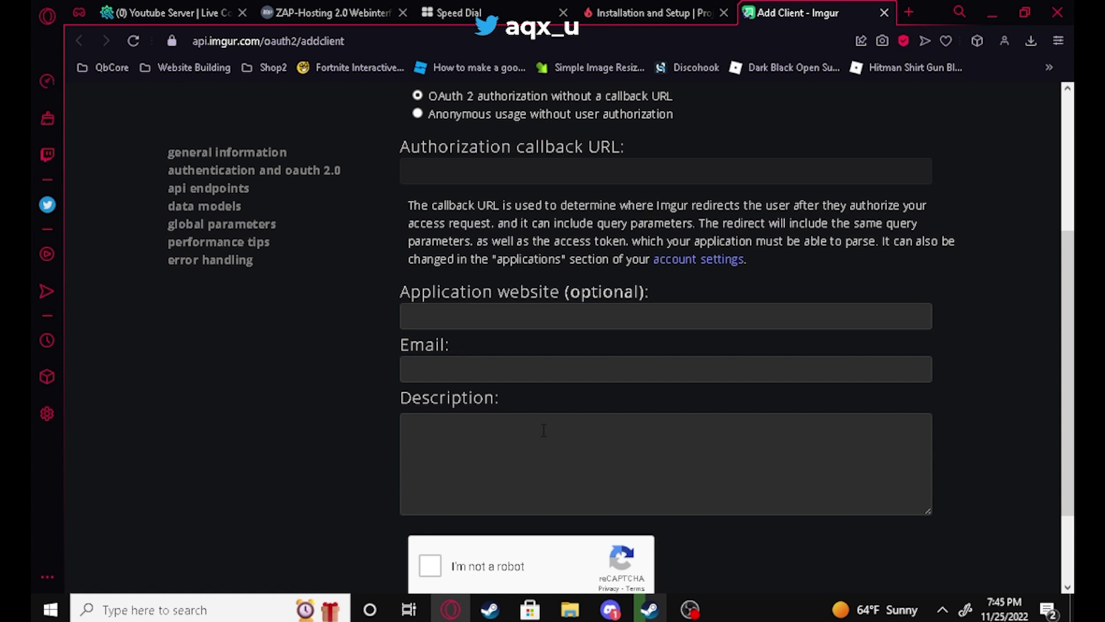
{"action": "scroll", "coordinate": [544, 429], "scroll_direction": "down", "scroll_amount": 2}
{"action": "left_click", "coordinate": [938, 533]}
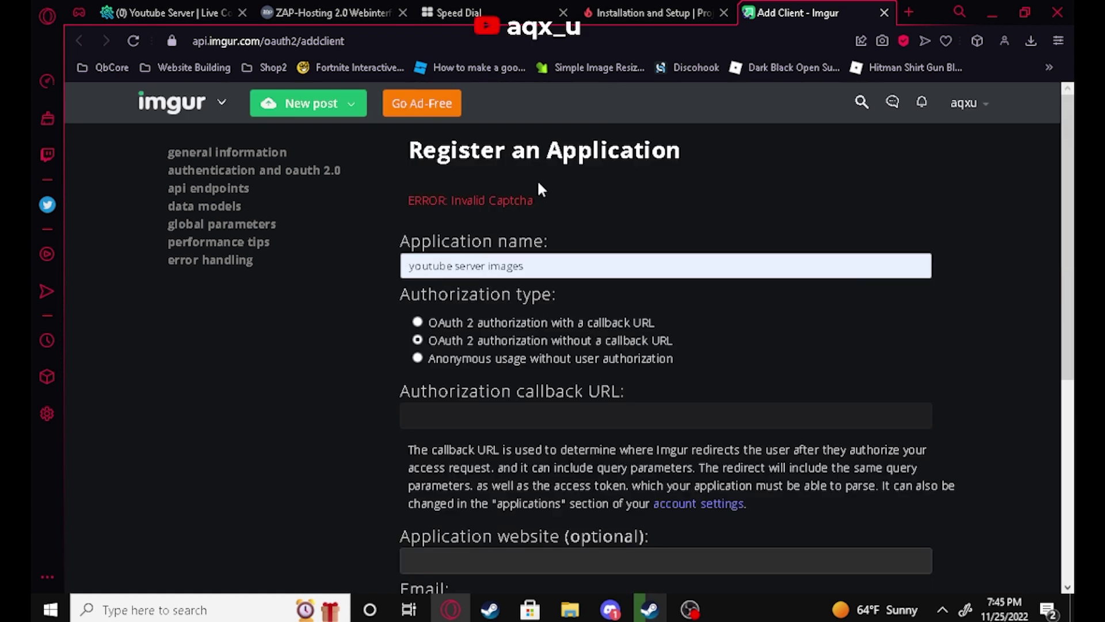
{"action": "left_click", "coordinate": [611, 7]}
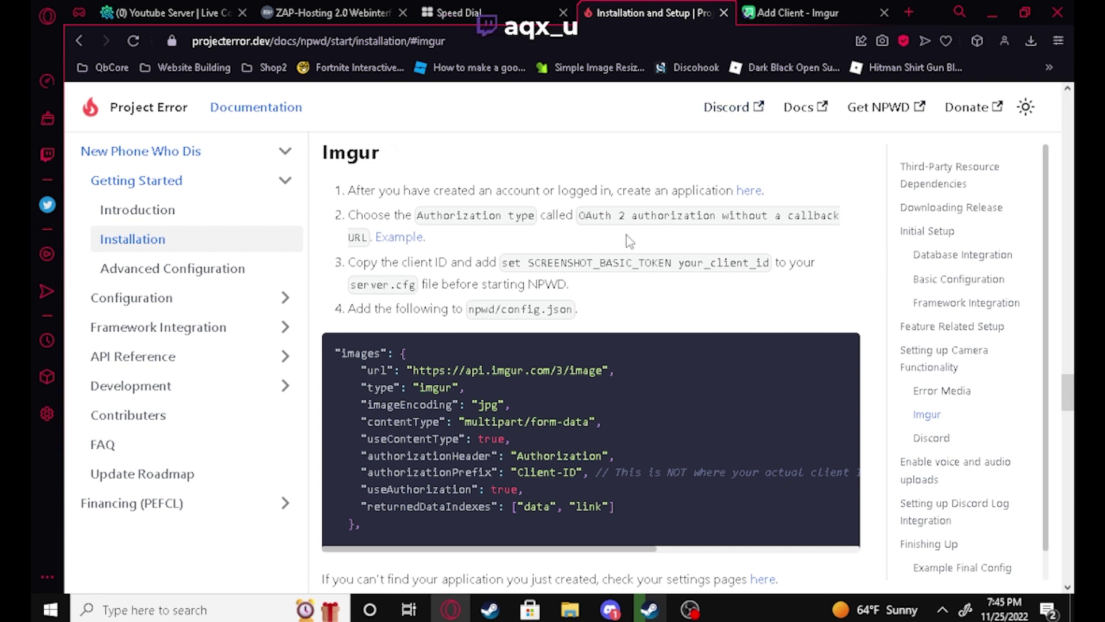
{"action": "left_click", "coordinate": [884, 12]}
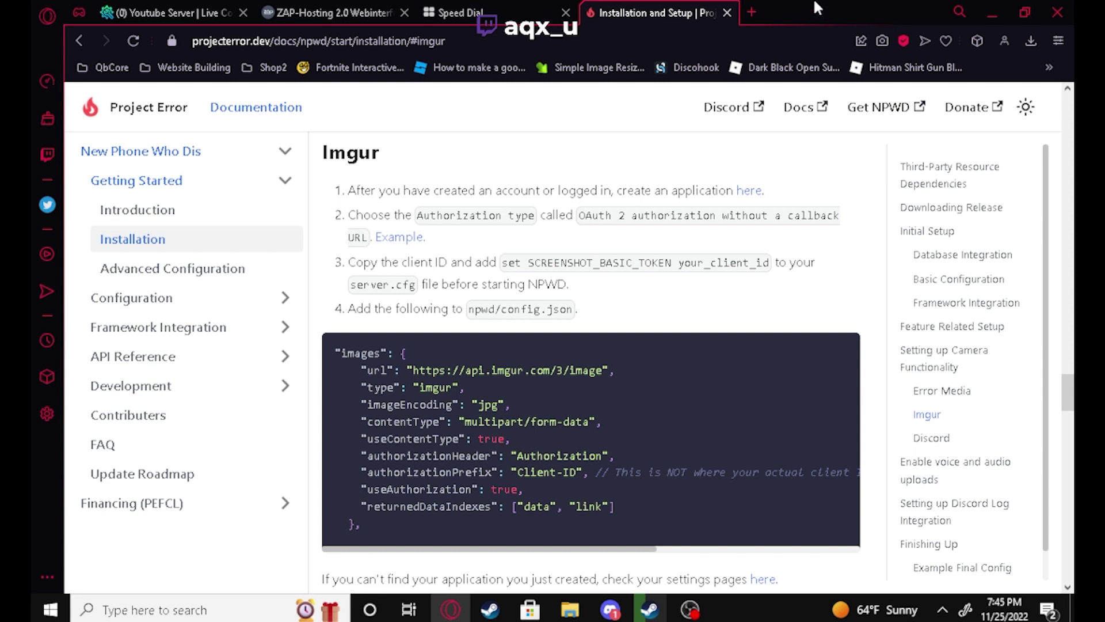
Copy the "set SCREENSHOT_BASIC_TOKEN your_client_id" line from the Imgur instructions
{"action": "left_click_drag", "start_coordinate": [504, 263], "coordinate": [775, 266]}
{"action": "key", "text": "ctrl+c"}
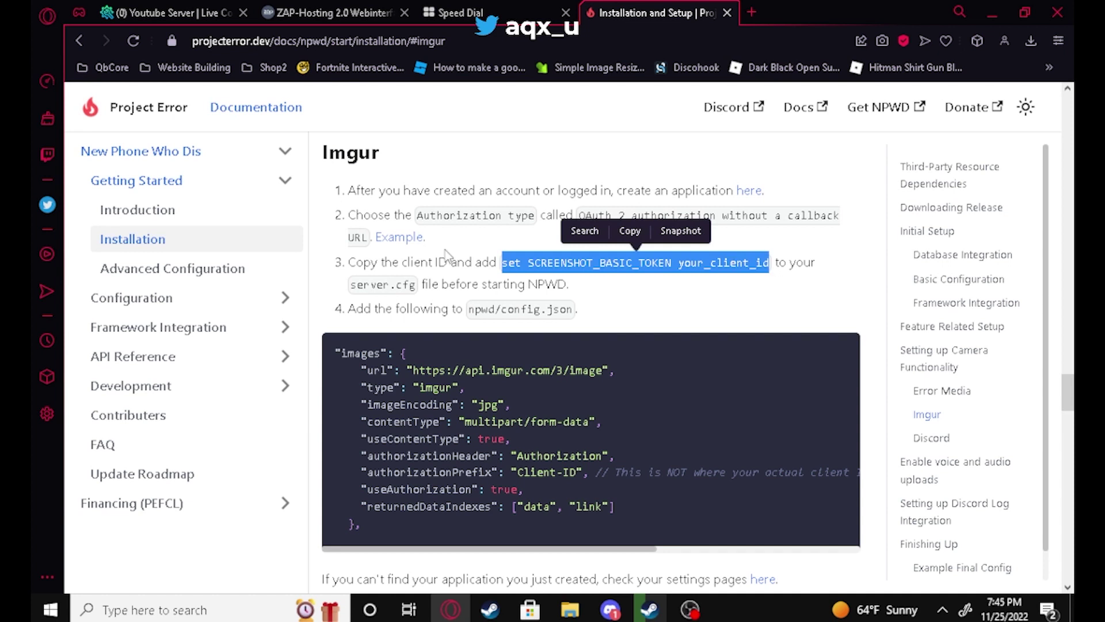
{"action": "right_click", "coordinate": [635, 255]}
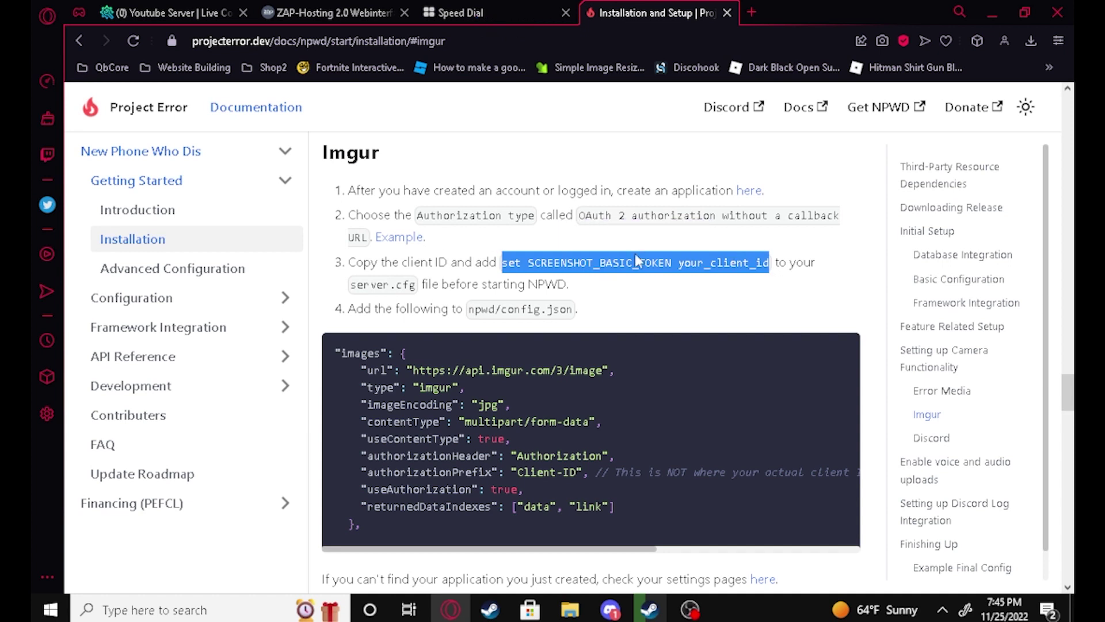
Switch to the txAdmin config file editor and add the line "set SCREENSHOT_BASIC_TOKEN your_client_id" between the connection string and "ensure npwd"
{"action": "left_click", "coordinate": [194, 12]}
{"action": "left_click", "coordinate": [212, 390]}
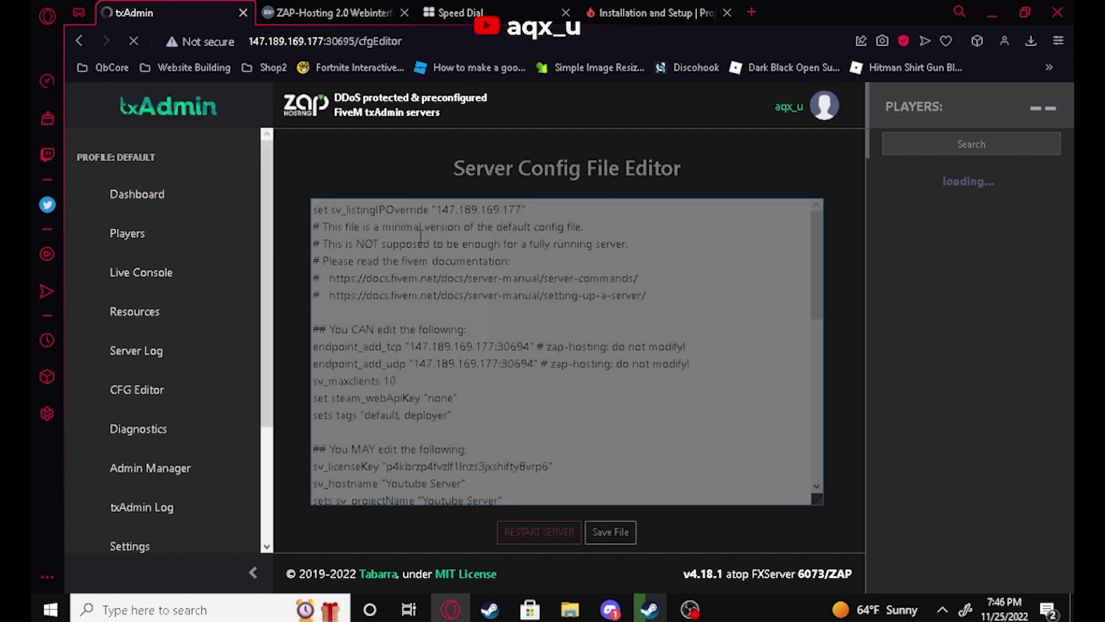
{"action": "scroll", "coordinate": [420, 236], "scroll_direction": "down", "scroll_amount": 10}
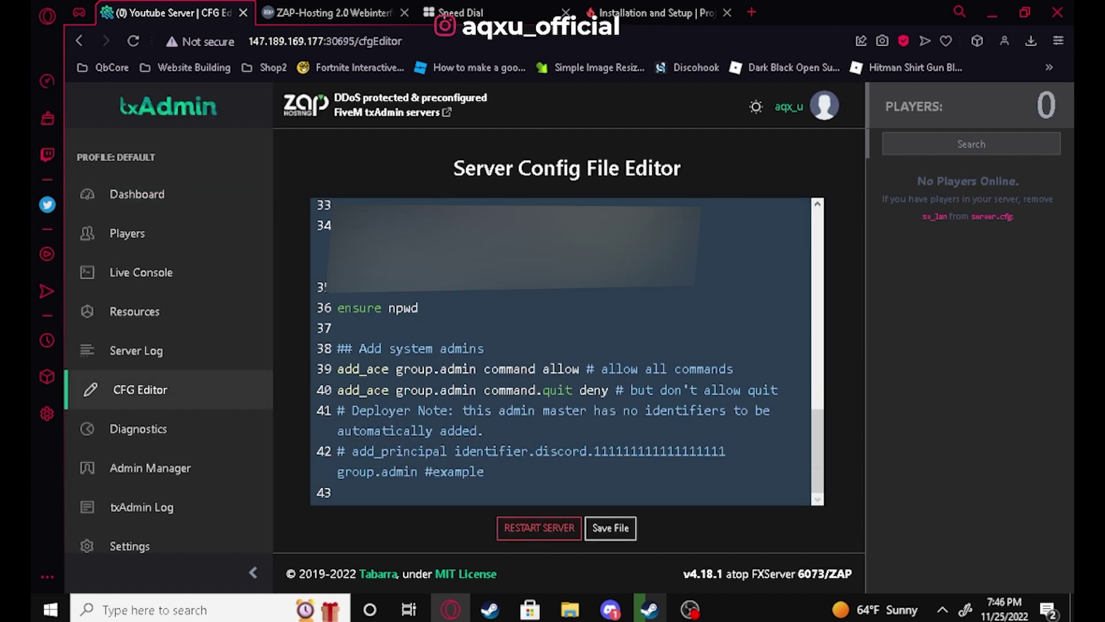
{"action": "scroll", "coordinate": [564, 351], "scroll_direction": "up", "scroll_amount": 2}
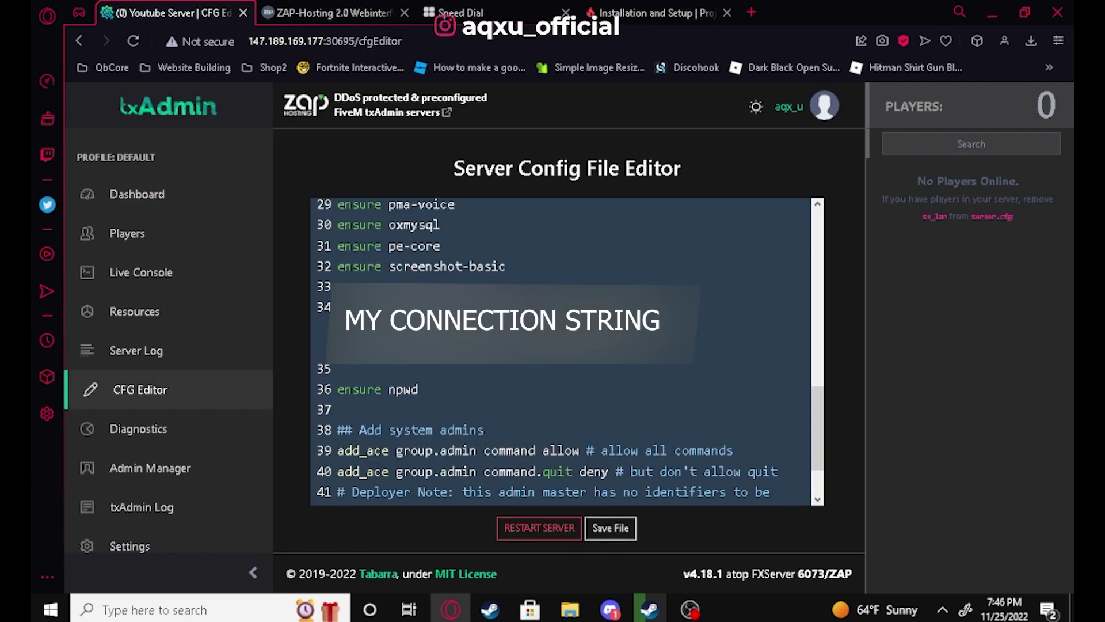
{"action": "key", "text": "Return"}
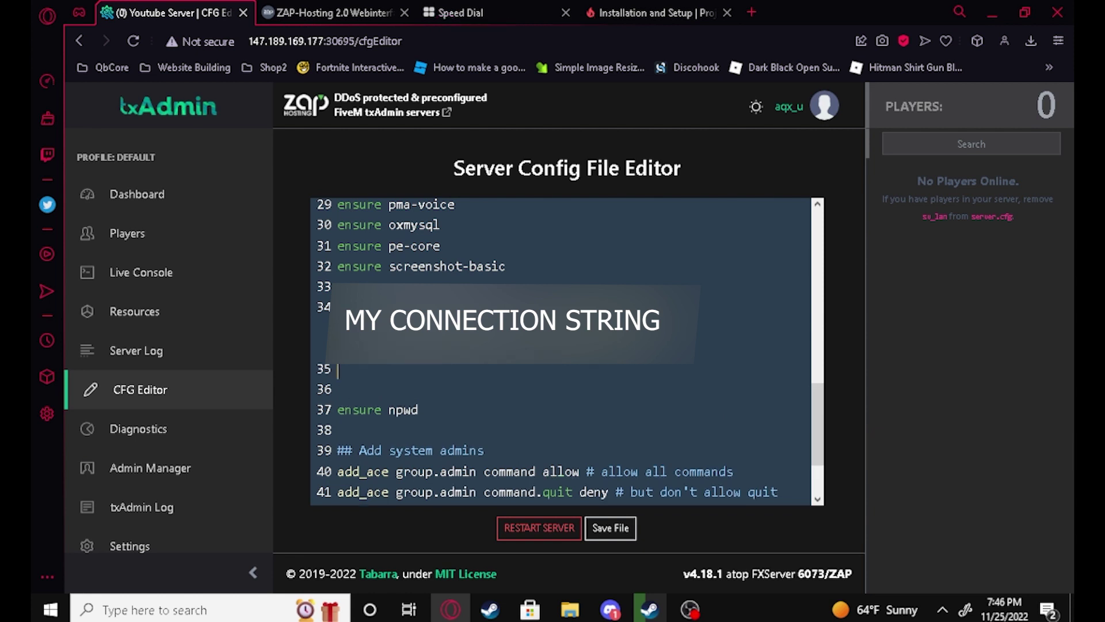
{"action": "key", "text": "Return"}
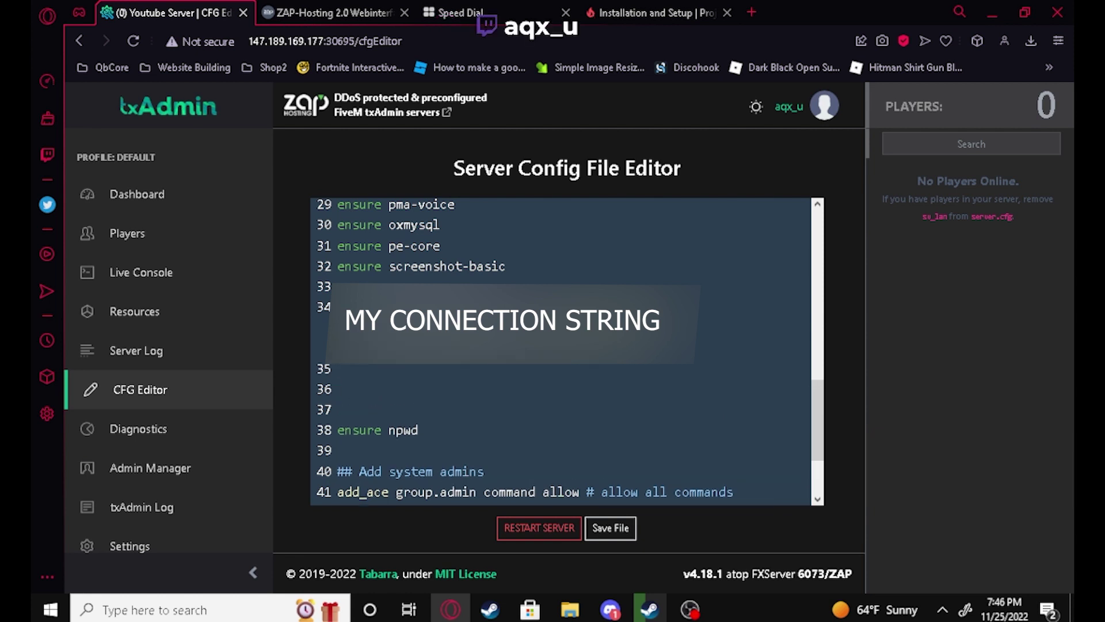
{"action": "key", "text": "ctrl+v"}
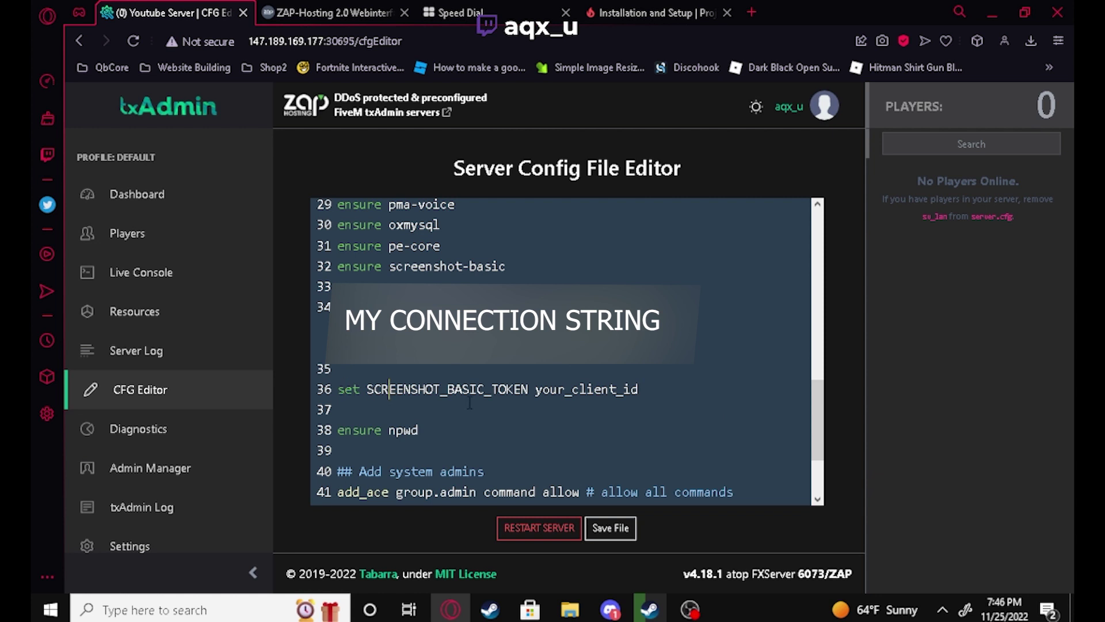
Replace the "your_client_id" placeholder with the Imgur client ID copied from the Speed Dial tab's address field, and save the config file
{"action": "left_click", "coordinate": [514, 390]}
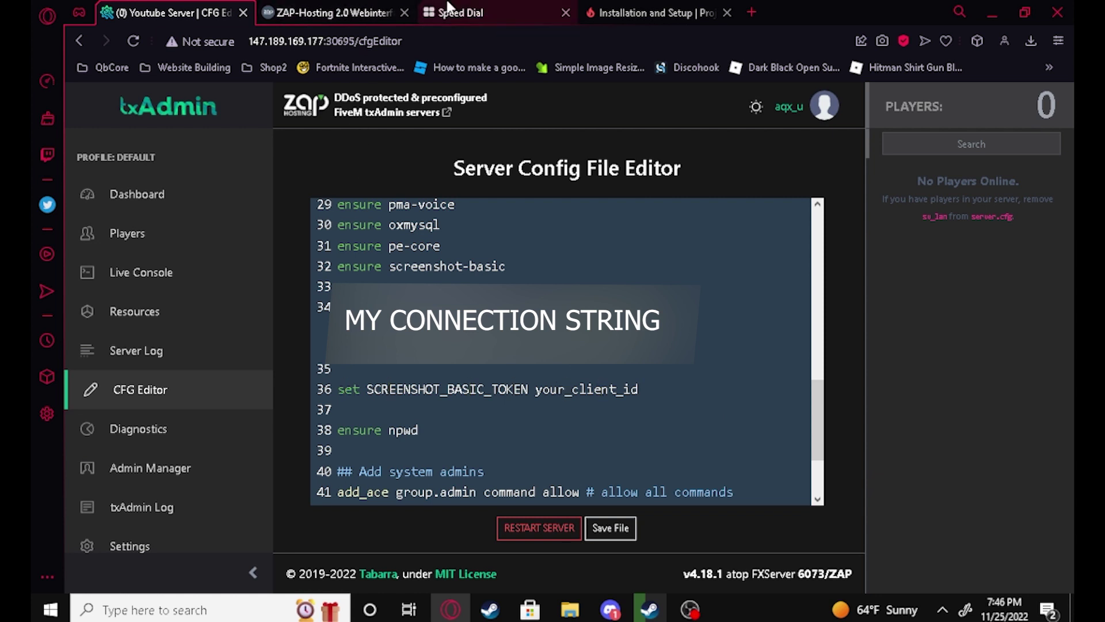
{"action": "left_click", "coordinate": [460, 12]}
{"action": "double_click", "coordinate": [384, 41]}
{"action": "key", "text": "ctrl+c"}
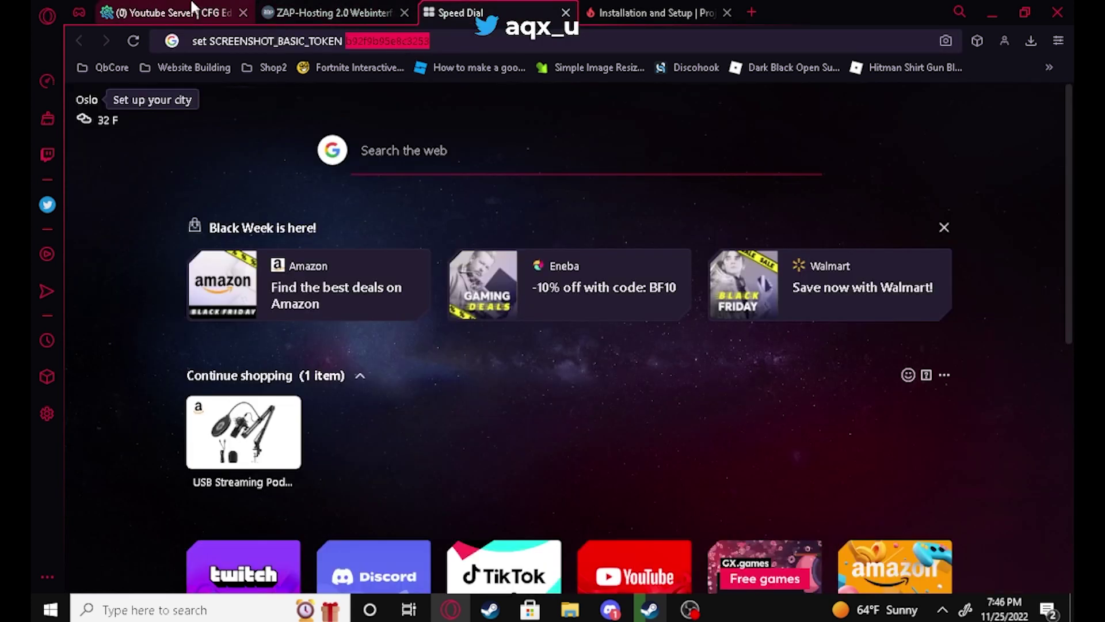
{"action": "left_click", "coordinate": [173, 13]}
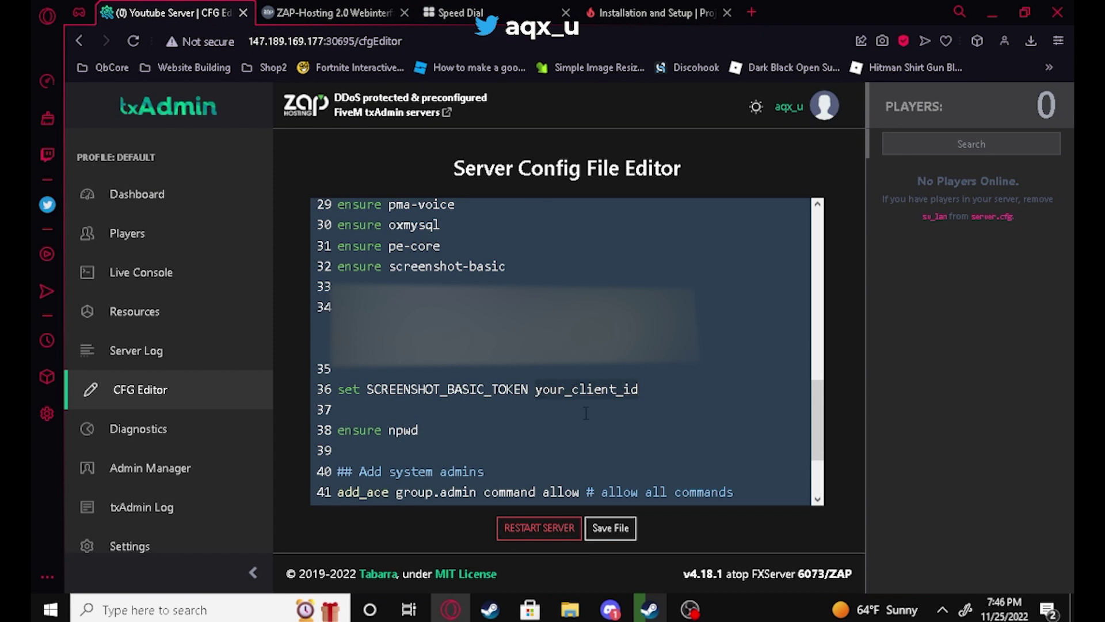
{"action": "key", "text": "ctrl+v"}
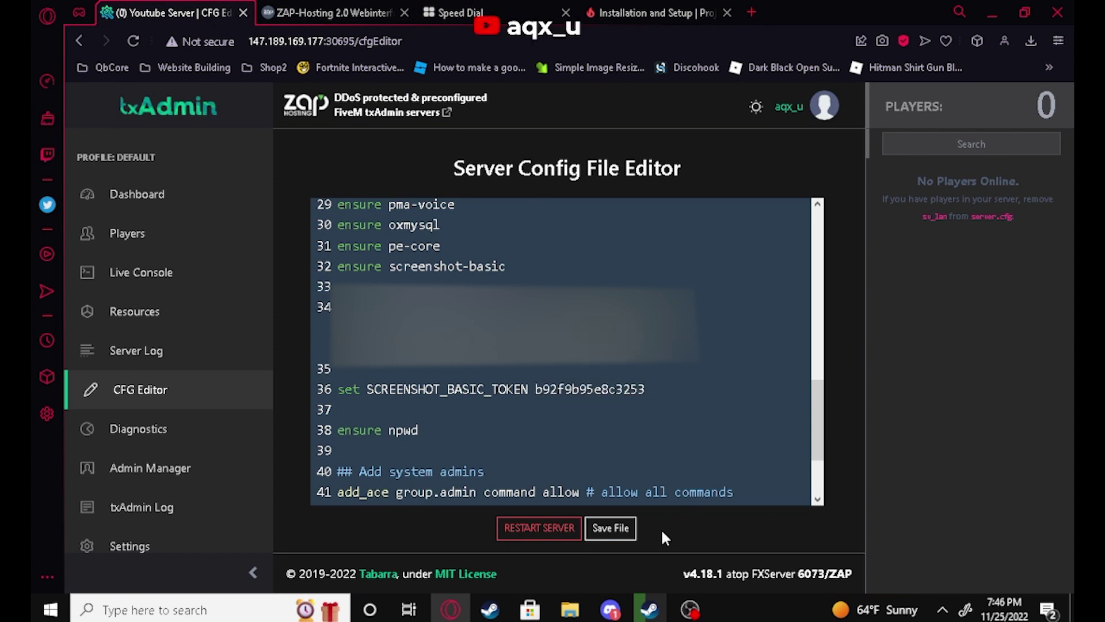
{"action": "left_click", "coordinate": [611, 528]}
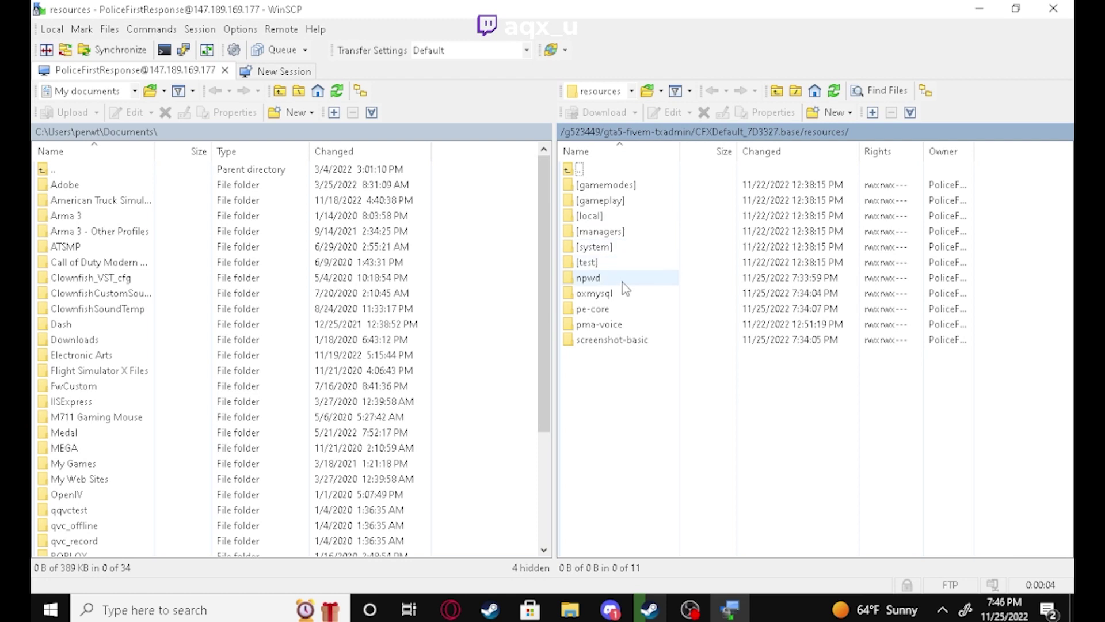
In WinSCP, go into the npwd folder of the server's resources and open config.json for editing
{"action": "double_click", "coordinate": [598, 278]}
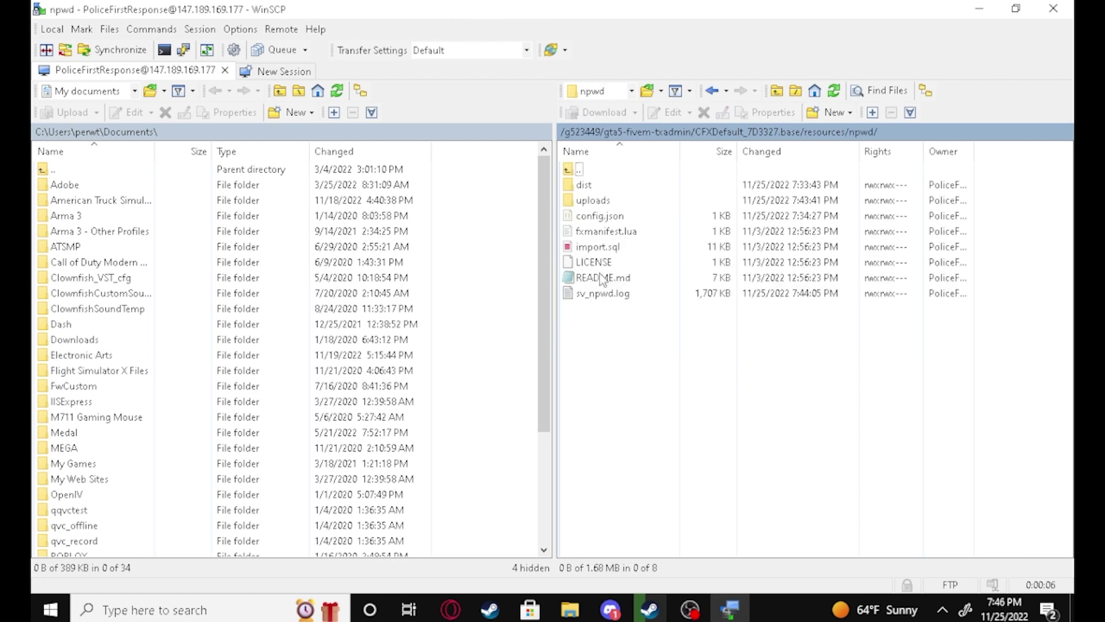
{"action": "left_click", "coordinate": [600, 217]}
{"action": "right_click", "coordinate": [601, 217]}
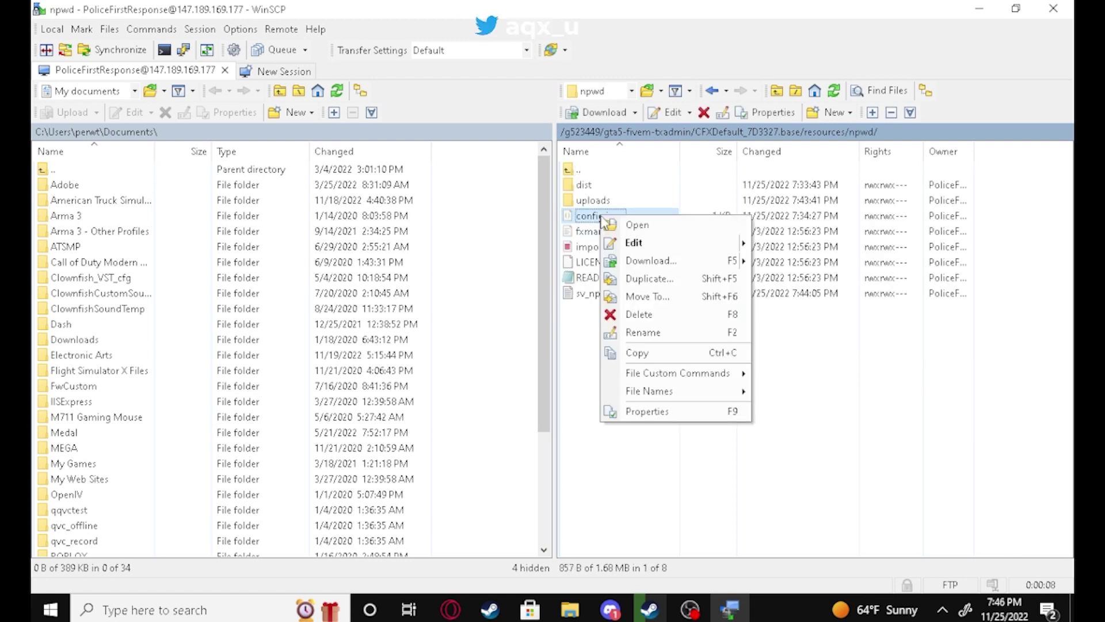
{"action": "left_click", "coordinate": [631, 240]}
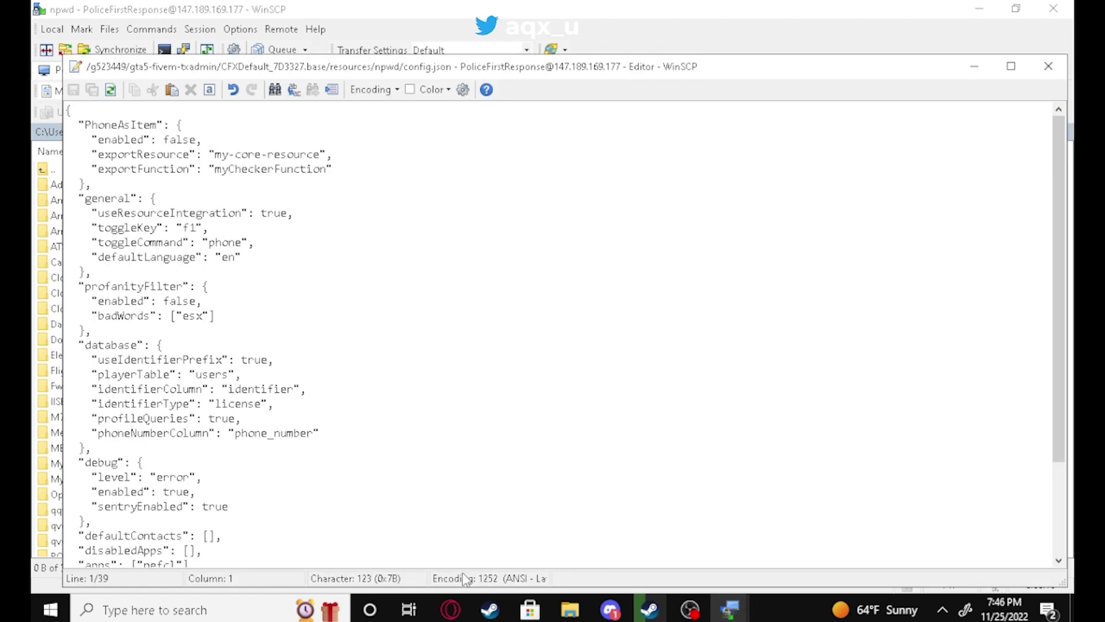
Return to the installation guide in the browser and copy the "images" code block from the Imgur instructions
{"action": "left_click", "coordinate": [450, 608]}
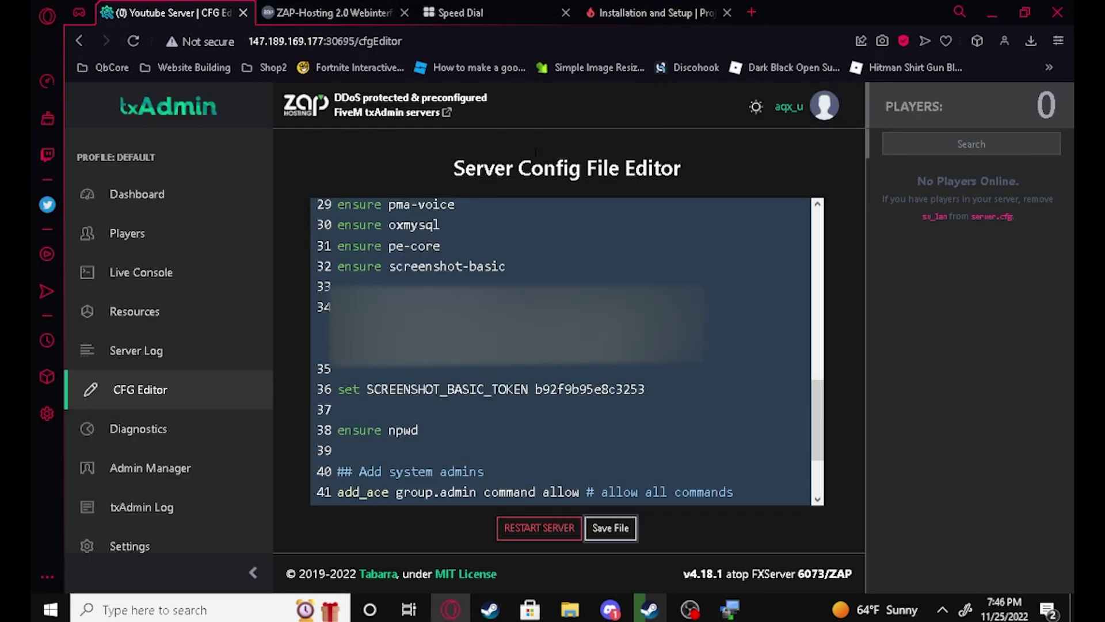
{"action": "left_click", "coordinate": [656, 12]}
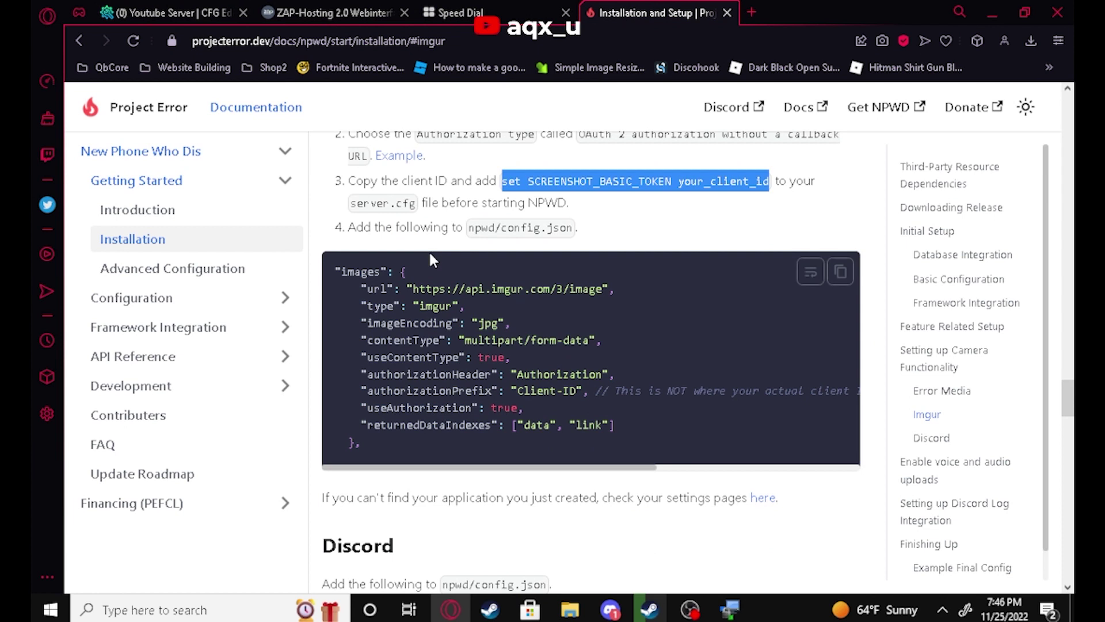
{"action": "left_click_drag", "start_coordinate": [443, 461], "coordinate": [327, 276]}
{"action": "left_click", "coordinate": [637, 290]}
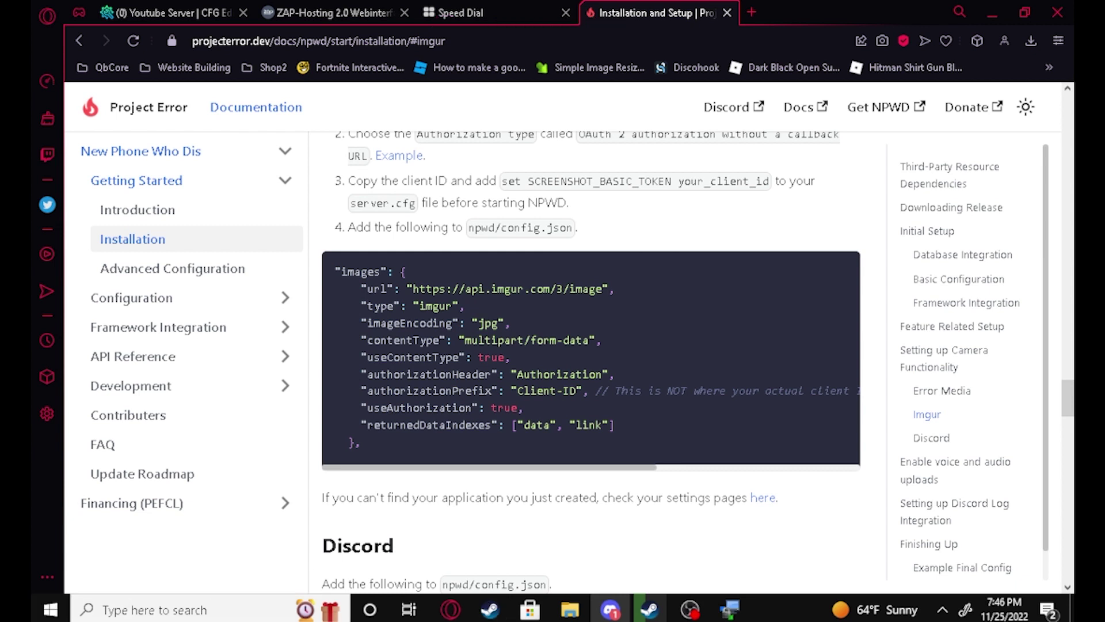
Back in WinSCP's config.json, add a comma after the closing brace of "voiceMessage" and insert the Imgur "images" block on a new line below
{"action": "left_click", "coordinate": [729, 609]}
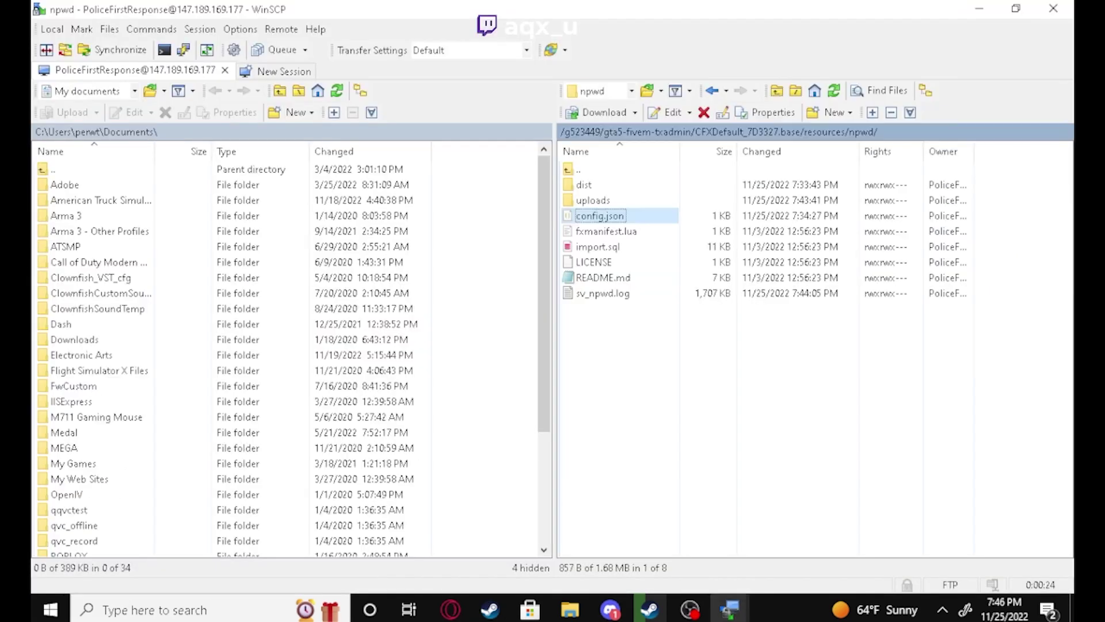
{"action": "double_click", "coordinate": [600, 214]}
{"action": "scroll", "coordinate": [333, 308], "scroll_direction": "down", "scroll_amount": 3}
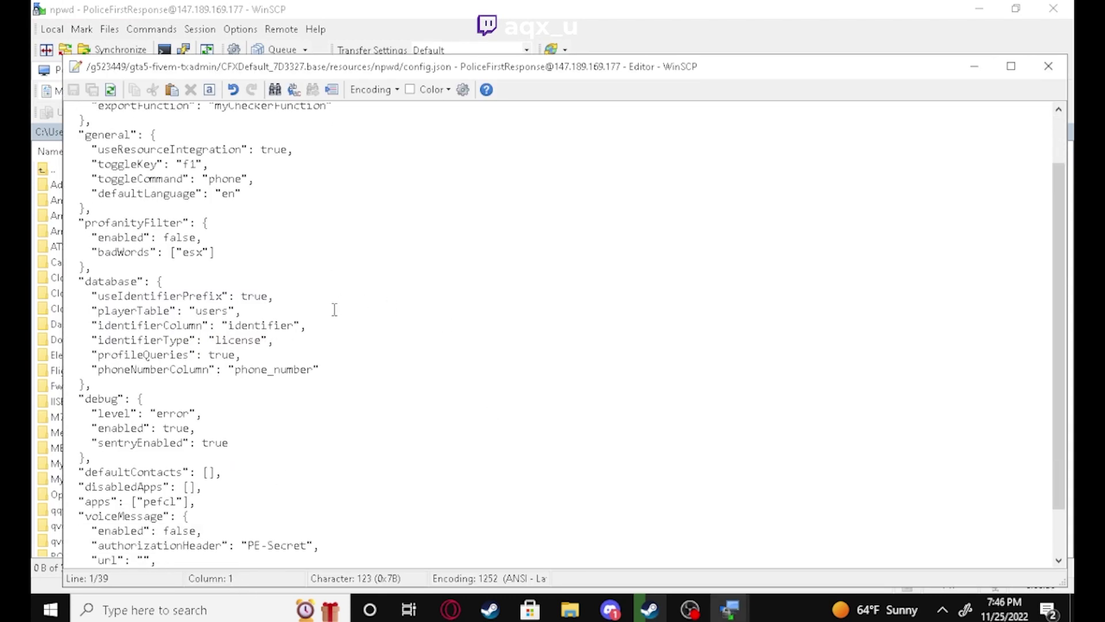
{"action": "left_click", "coordinate": [108, 205]}
{"action": "left_click", "coordinate": [316, 177]}
{"action": "left_click", "coordinate": [366, 316]}
{"action": "left_click", "coordinate": [168, 529]}
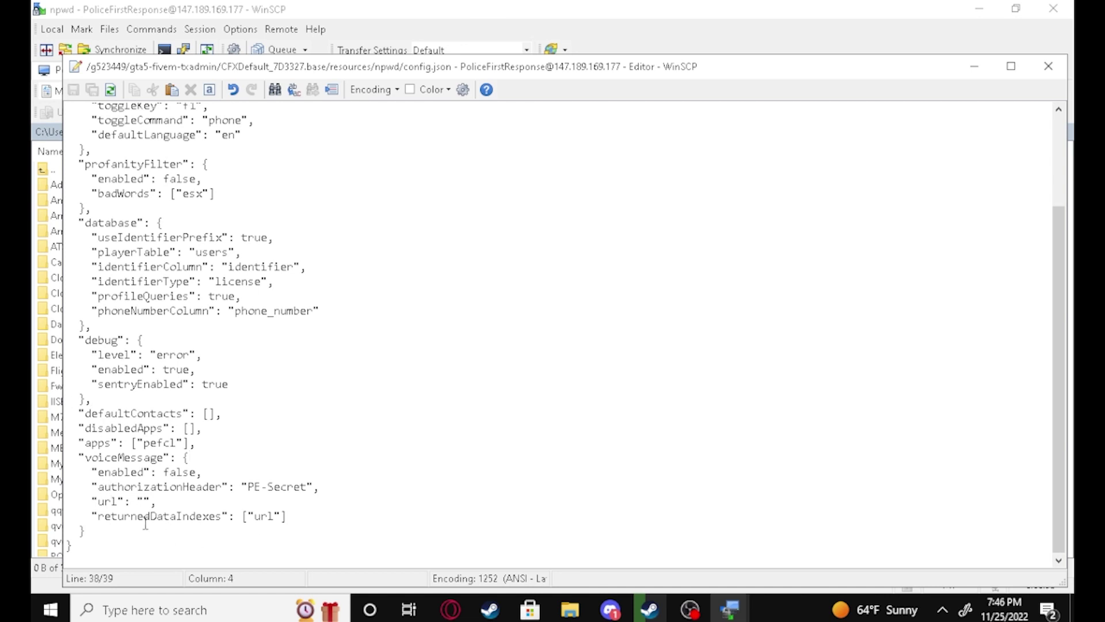
{"action": "type", "text": ","}
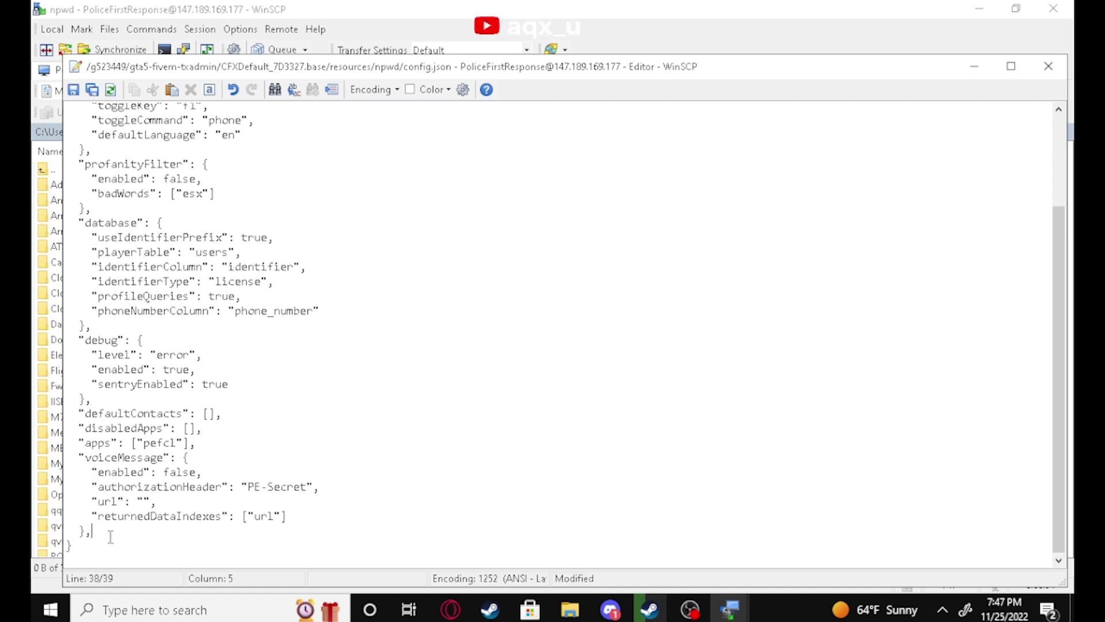
{"action": "key", "text": "Return"}
{"action": "type", "text": "\"images\": {     \"url\": \"https://api.imgur.com/3/image\",     \"type\": \"imgur\",     \"imageEncoding\": \"jpg\",     \"contentType\": \"multipart/form-data\",     \"useContentType\": true,     \"authorizationHeader\": \"Authorization\",     \"authorizationPrefix\": \"Client-ID\",     \"useAuthorization\": true,     \"returnedDataIndexes\": [\"data\", \"link\"]   }"}
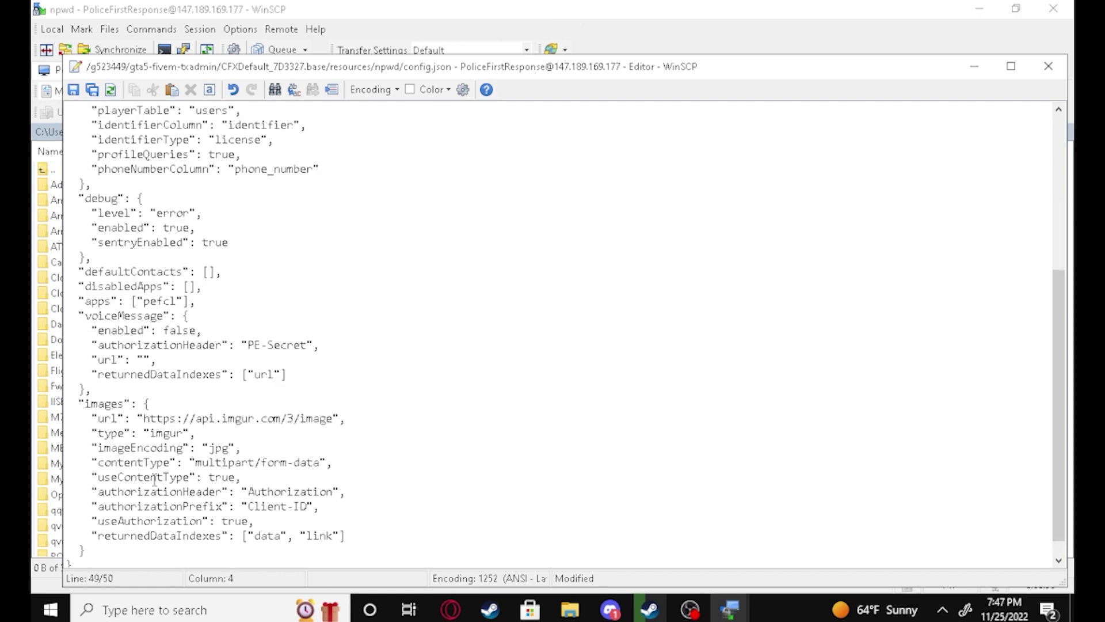
Check the url and type entries of the new "images" block, then save config.json and close the editor
{"action": "scroll", "coordinate": [154, 480], "scroll_direction": "down", "scroll_amount": 1}
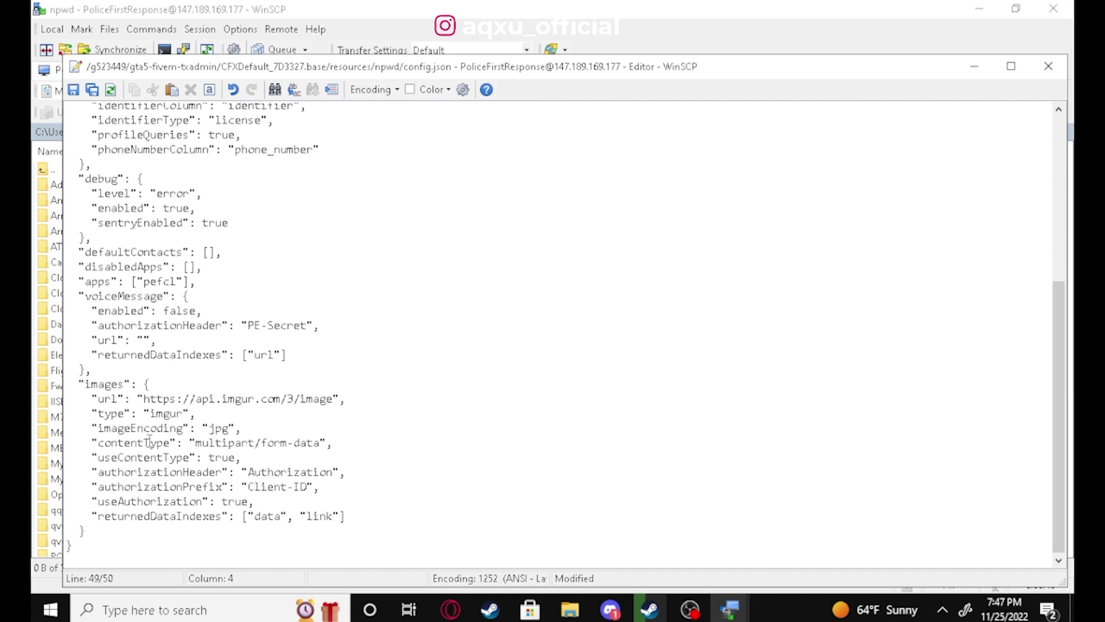
{"action": "left_click", "coordinate": [113, 396]}
{"action": "left_click", "coordinate": [156, 401]}
{"action": "left_click", "coordinate": [105, 414]}
{"action": "left_click", "coordinate": [163, 414]}
{"action": "left_click", "coordinate": [92, 90]}
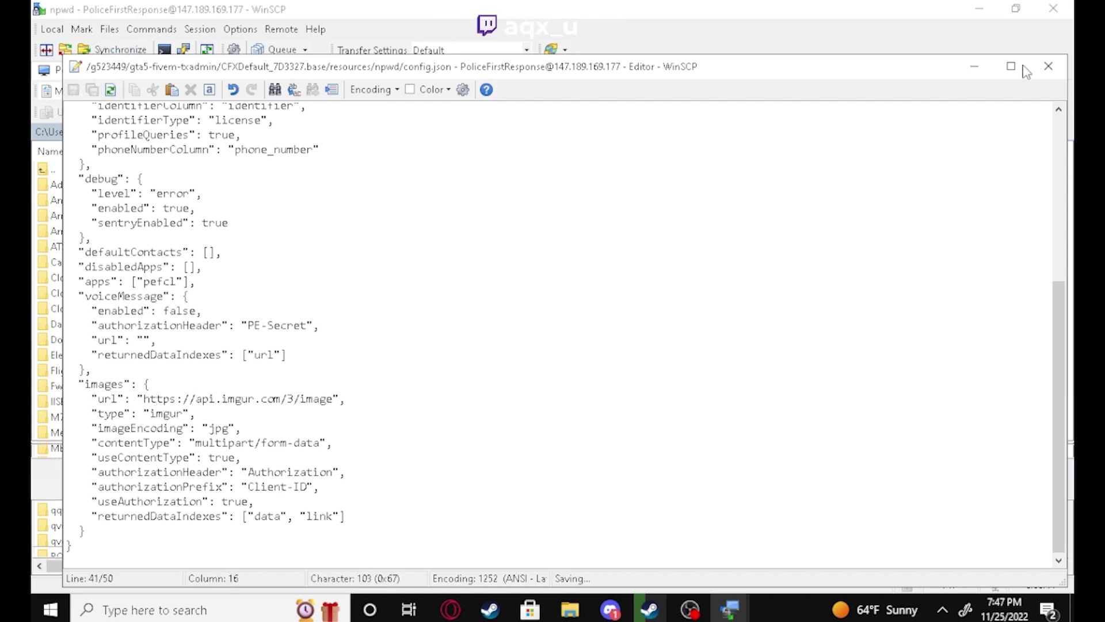
{"action": "left_click", "coordinate": [1048, 67]}
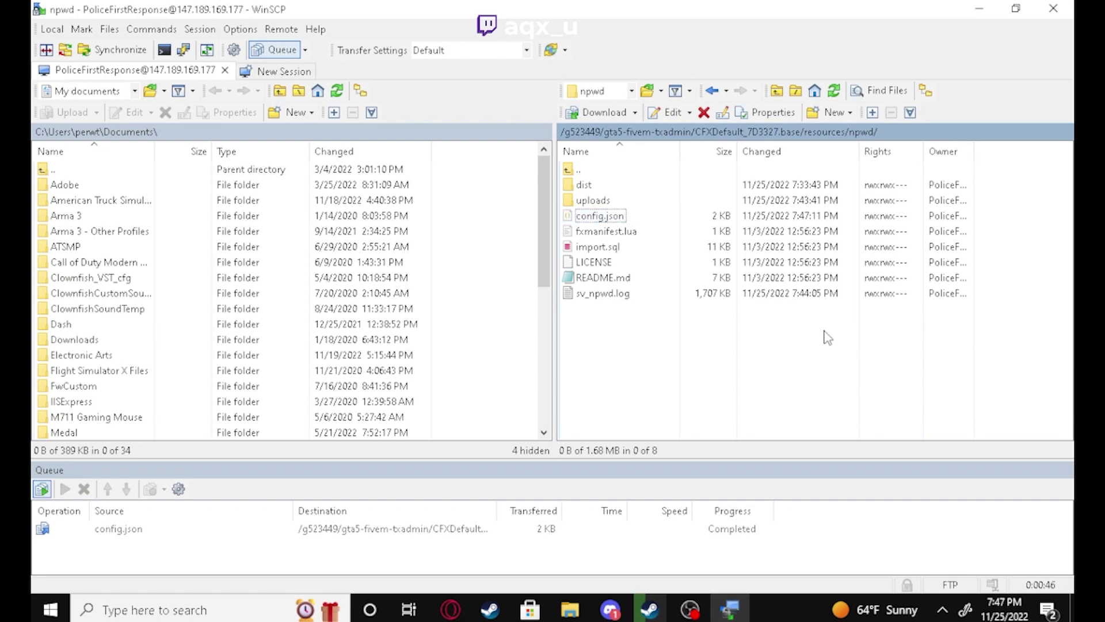